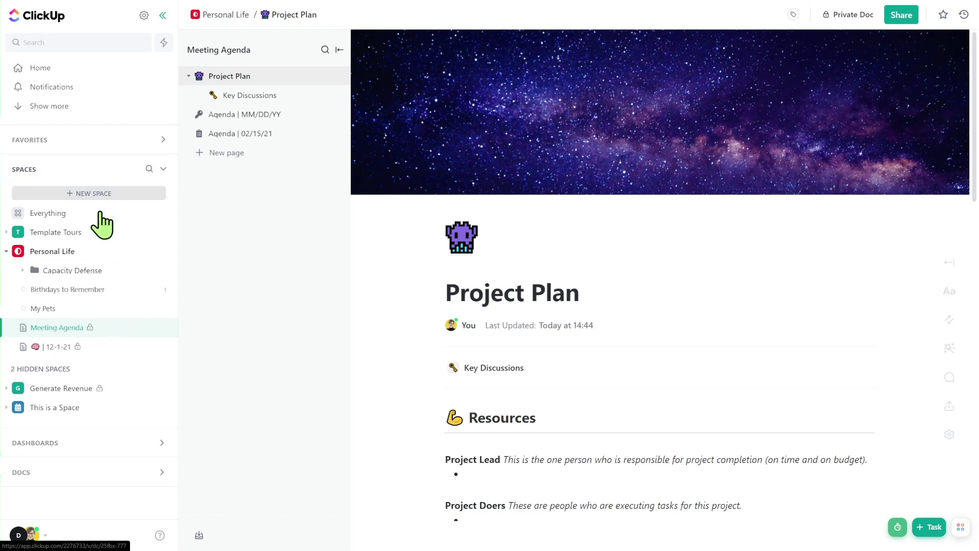
Step: Move the Meeting Agenda doc between Birthdays to Remember and My Pets in the Personal Life space
{"action": "mouse_move", "coordinate": [82, 329]}
{"action": "left_mouse_down"}
{"action": "mouse_move", "coordinate": [93, 244]}
{"action": "mouse_move", "coordinate": [96, 326]}
{"action": "mouse_move", "coordinate": [87, 296]}
{"action": "mouse_move", "coordinate": [87, 340]}
{"action": "left_mouse_up"}
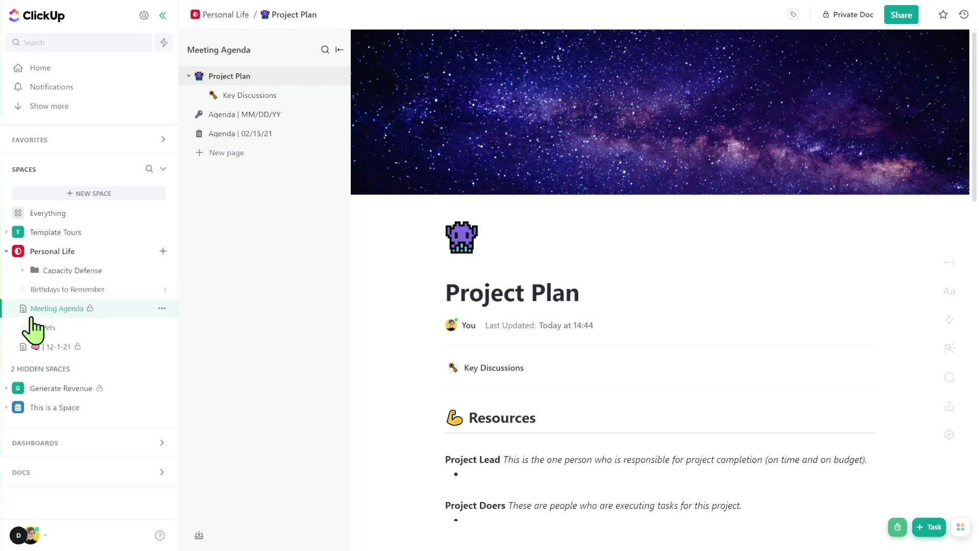
Step: Turn the Resources heading into a Red Banner and place the Project Doers block in a column beside Project Lead
{"action": "scroll", "coordinate": [532, 310], "scroll_direction": "down", "scroll_amount": 7}
{"action": "scroll", "coordinate": [531, 300], "scroll_direction": "up", "scroll_amount": 6}
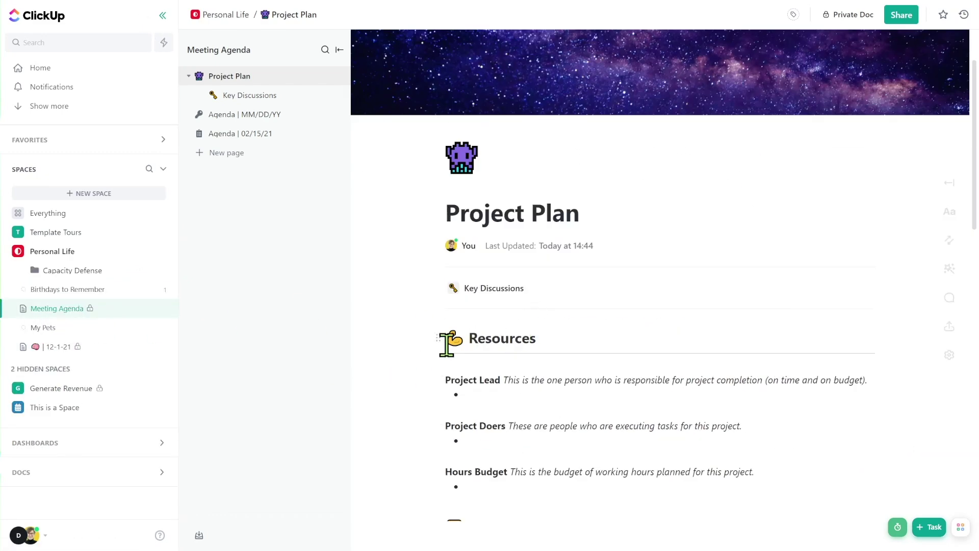
{"action": "left_click_drag", "start_coordinate": [467, 338], "coordinate": [546, 337]}
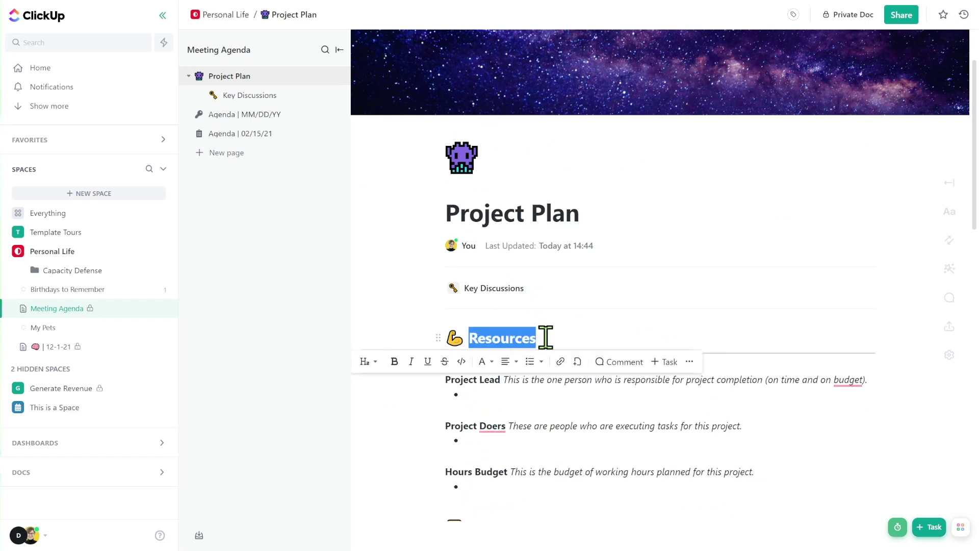
{"action": "left_click", "coordinate": [367, 361]}
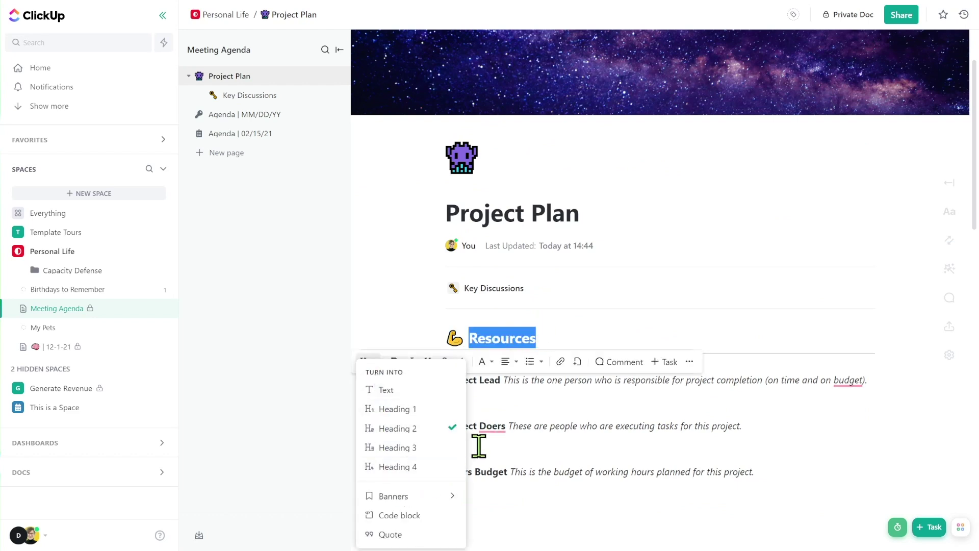
{"action": "mouse_move", "coordinate": [447, 496]}
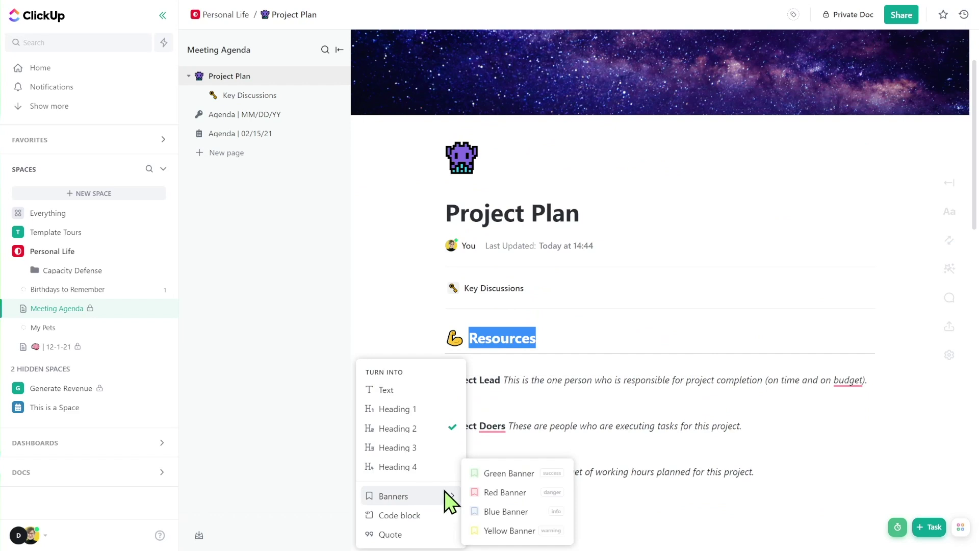
{"action": "left_click", "coordinate": [507, 491]}
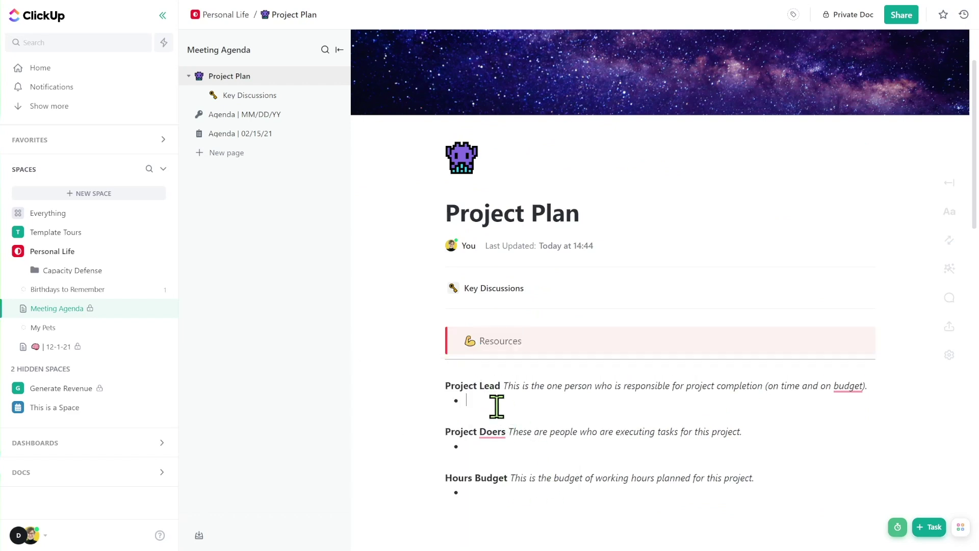
{"action": "left_click_drag", "start_coordinate": [437, 432], "coordinate": [879, 401]}
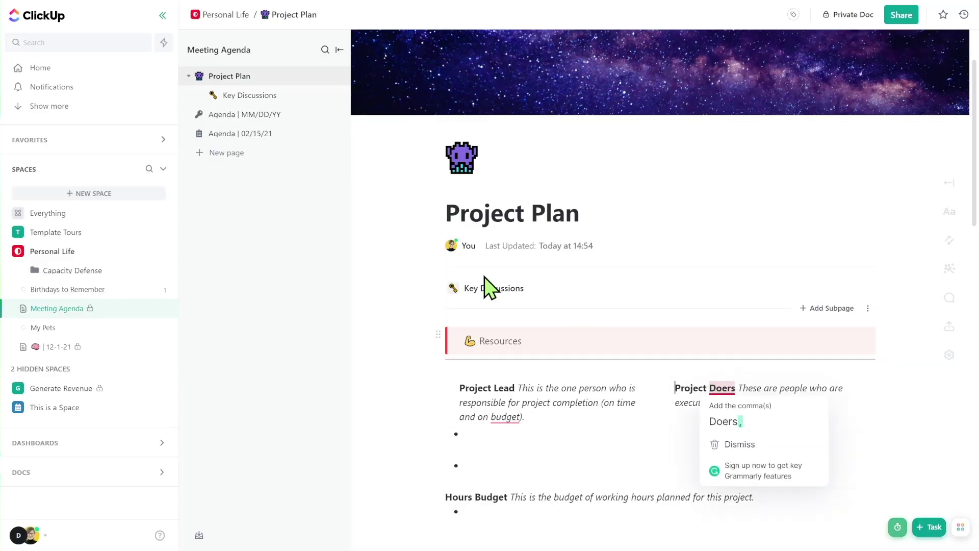
Step: Add an untitled subpage under Project Plan and a chain of nested subpages under Key Discussions, adjusting the page list's width
{"action": "left_click", "coordinate": [256, 98]}
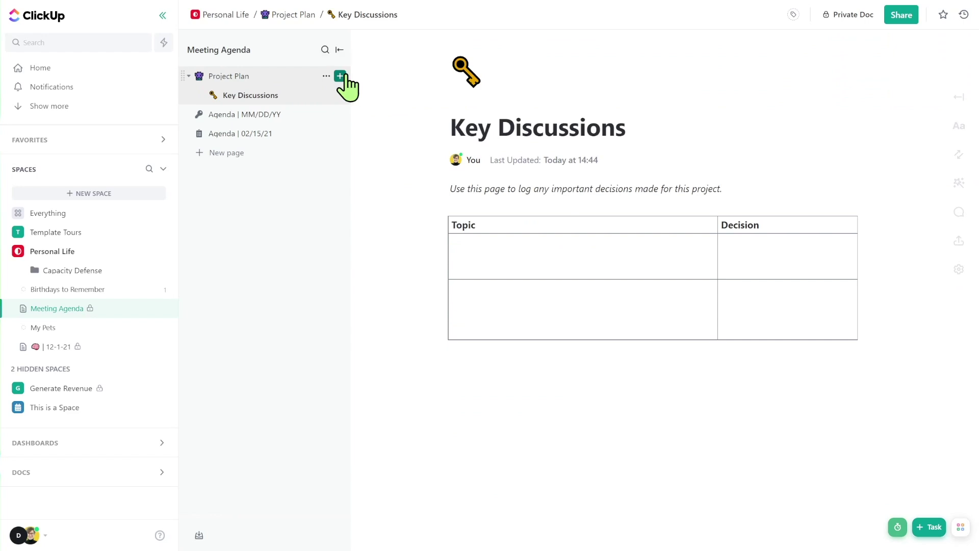
{"action": "left_click", "coordinate": [340, 77]}
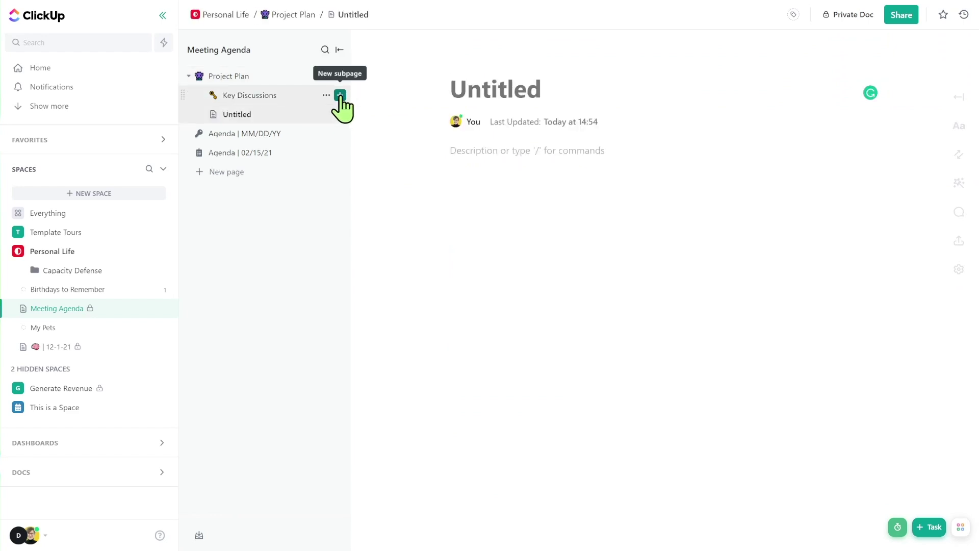
{"action": "left_click", "coordinate": [340, 95]}
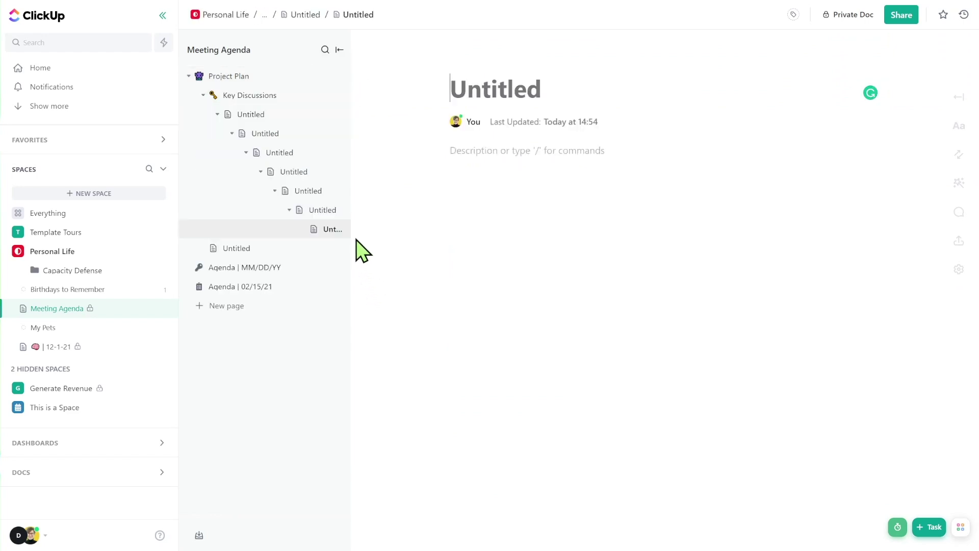
{"action": "left_click", "coordinate": [340, 229]}
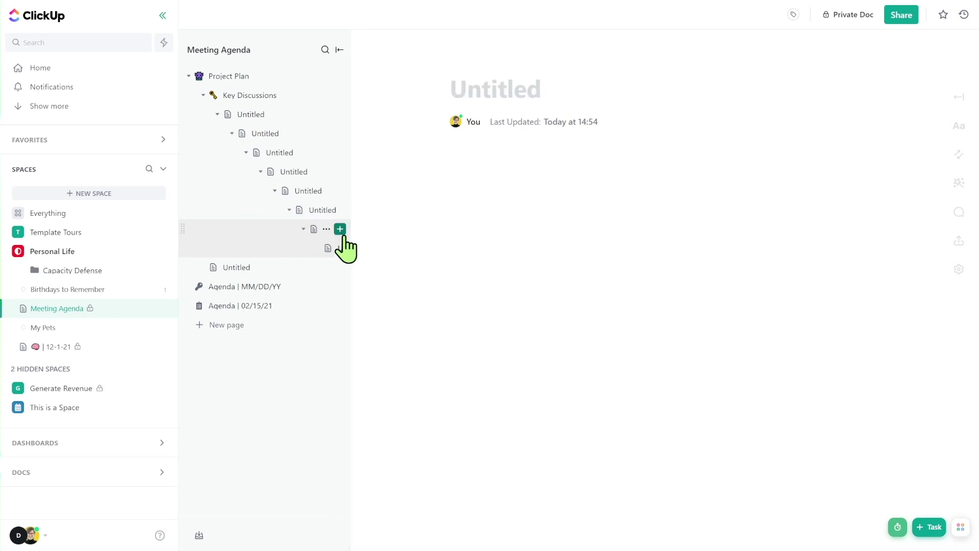
{"action": "left_click_drag", "start_coordinate": [354, 272], "coordinate": [472, 284]}
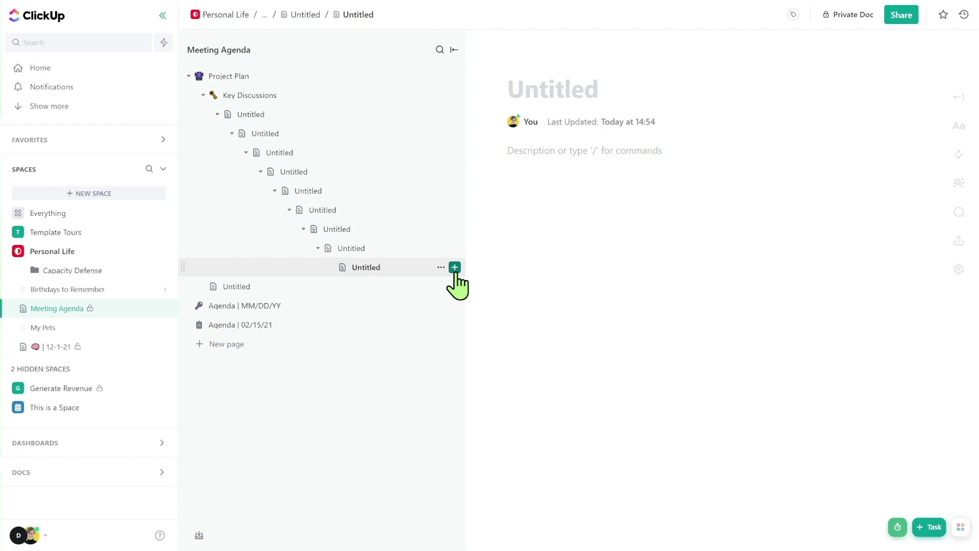
{"action": "left_click", "coordinate": [454, 268]}
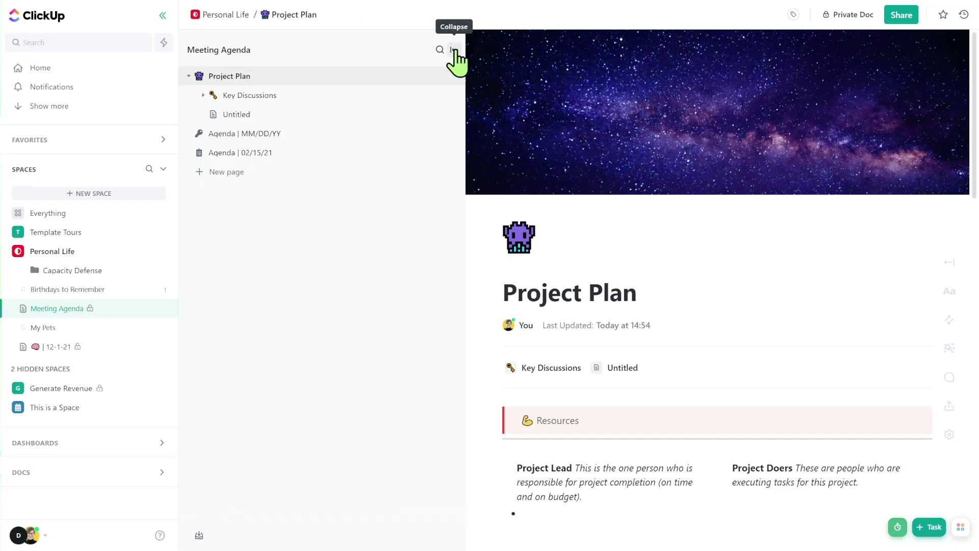
{"action": "left_click_drag", "start_coordinate": [459, 55], "coordinate": [299, 132]}
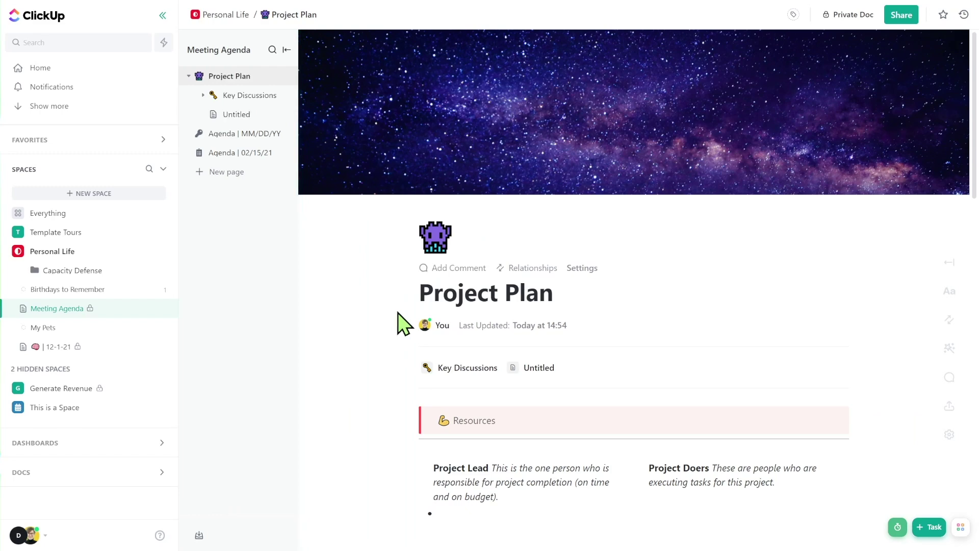
Step: Copy the What's Included and What's Not Included lists and paste them several times at the end of the Project Plan page
{"action": "scroll", "coordinate": [398, 314], "scroll_direction": "down", "scroll_amount": 15}
{"action": "left_click", "coordinate": [539, 425]}
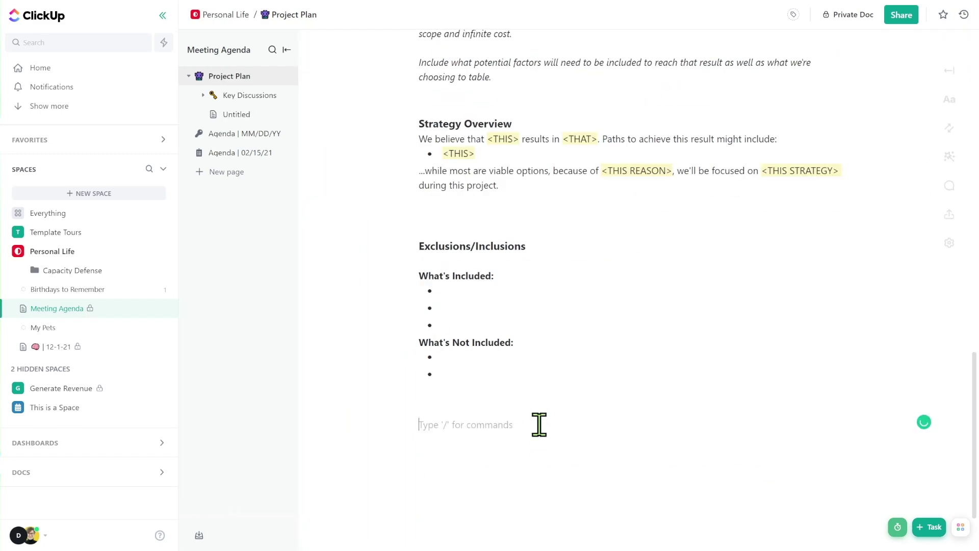
{"action": "left_click_drag", "start_coordinate": [540, 424], "coordinate": [363, 275]}
{"action": "key", "text": "ctrl+c"}
{"action": "left_click", "coordinate": [457, 417]}
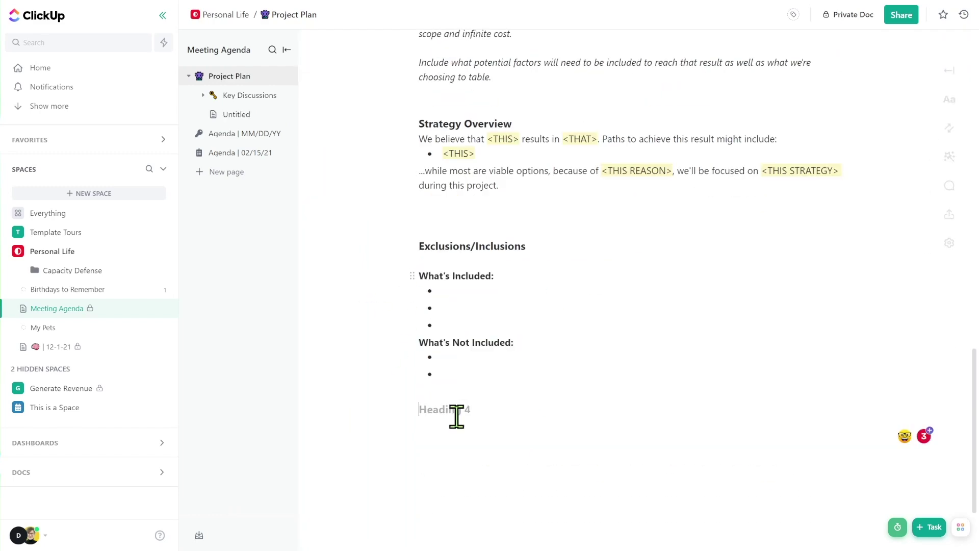
{"action": "key", "text": "ctrl+v"}
{"action": "key", "text": "ctrl+v"}
{"action": "key", "text": "ctrl+v"}
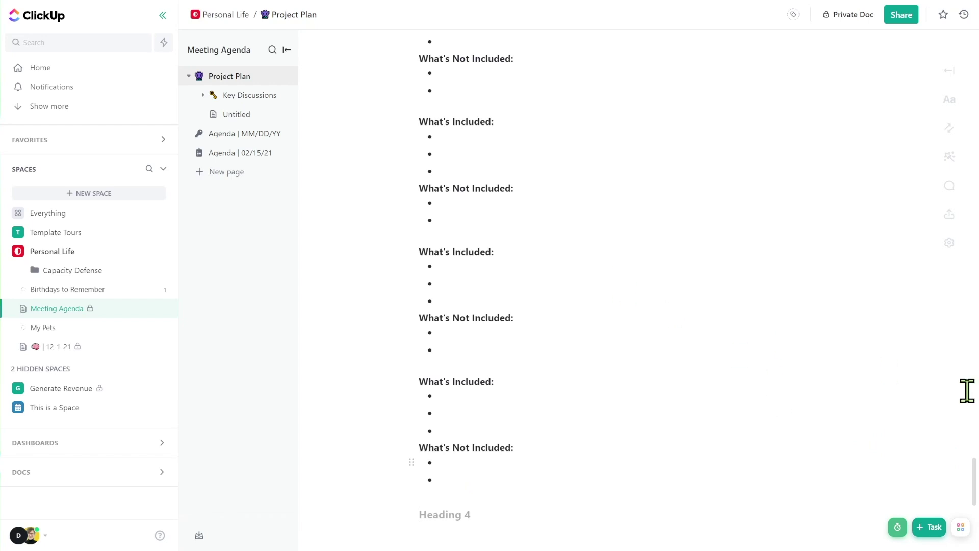
Step: Insert a List view of the My Pets list from the Personal Life space between the Resources columns and Hours Budget
{"action": "scroll", "coordinate": [971, 466], "scroll_direction": "up", "scroll_amount": 5}
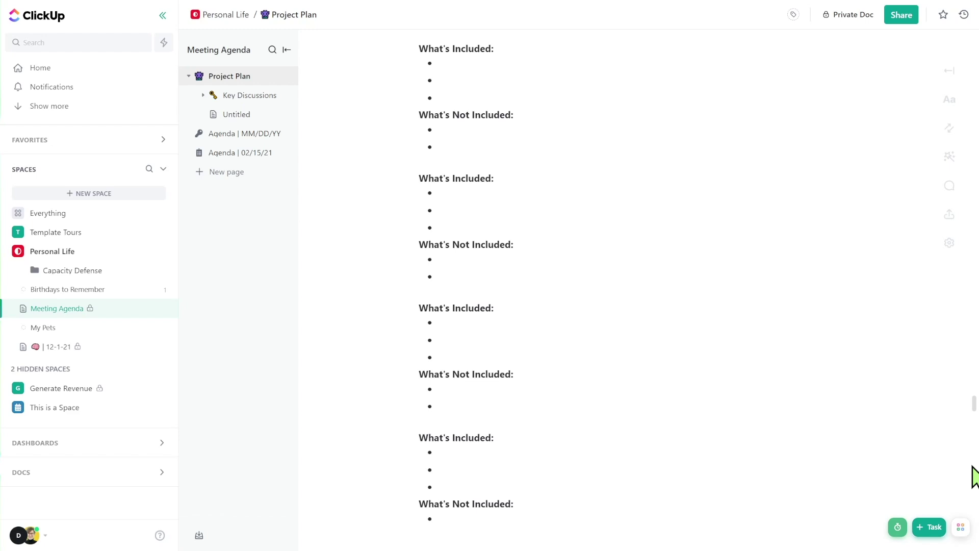
{"action": "scroll", "coordinate": [943, 424], "scroll_direction": "up", "scroll_amount": 10}
{"action": "scroll", "coordinate": [932, 367], "scroll_direction": "up", "scroll_amount": 15}
{"action": "scroll", "coordinate": [932, 366], "scroll_direction": "up", "scroll_amount": 15}
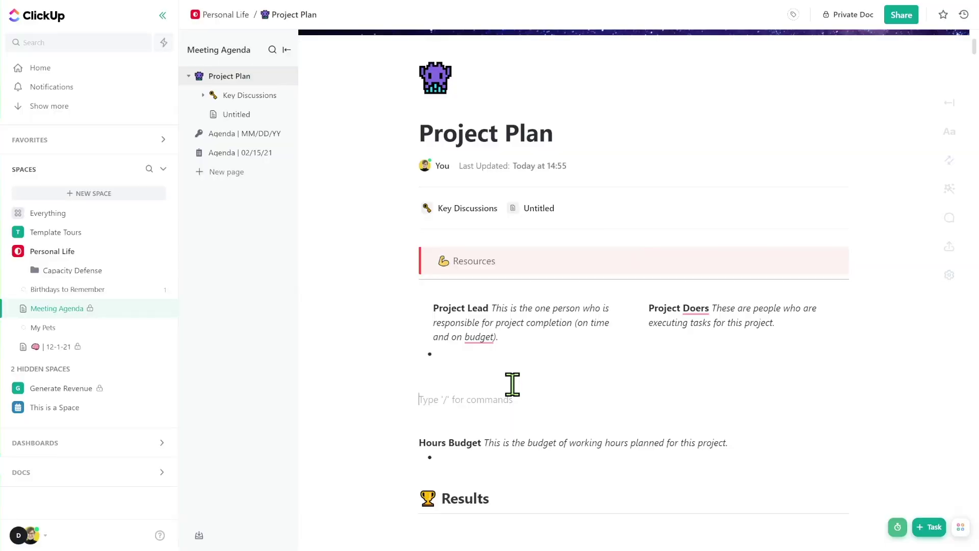
{"action": "type", "text": "/"}
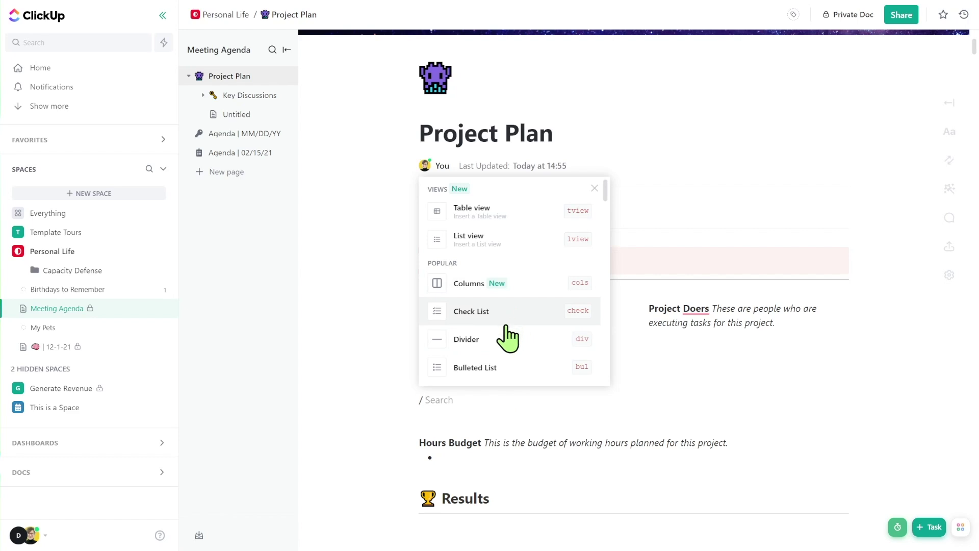
{"action": "left_click", "coordinate": [520, 243]}
{"action": "left_click", "coordinate": [531, 311]}
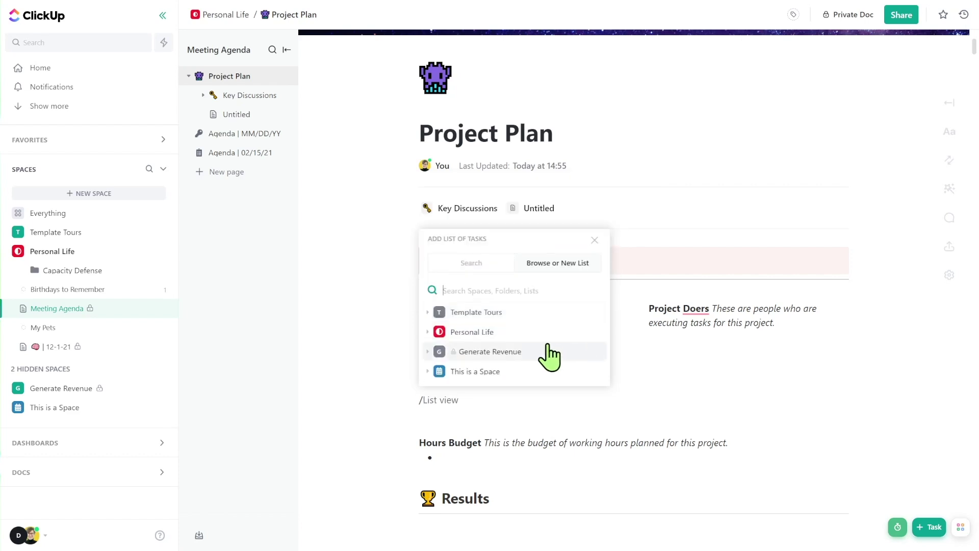
{"action": "left_click", "coordinate": [434, 331]}
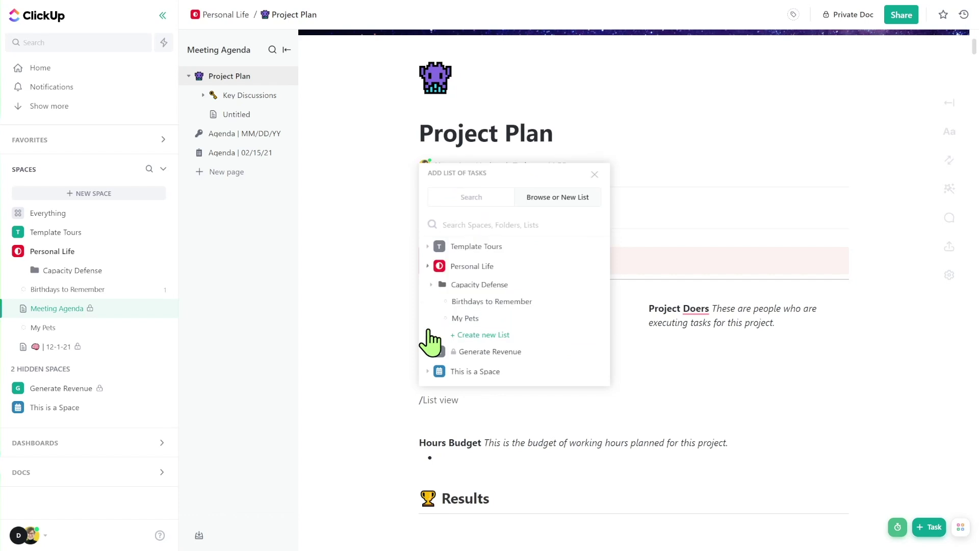
{"action": "left_click", "coordinate": [472, 318]}
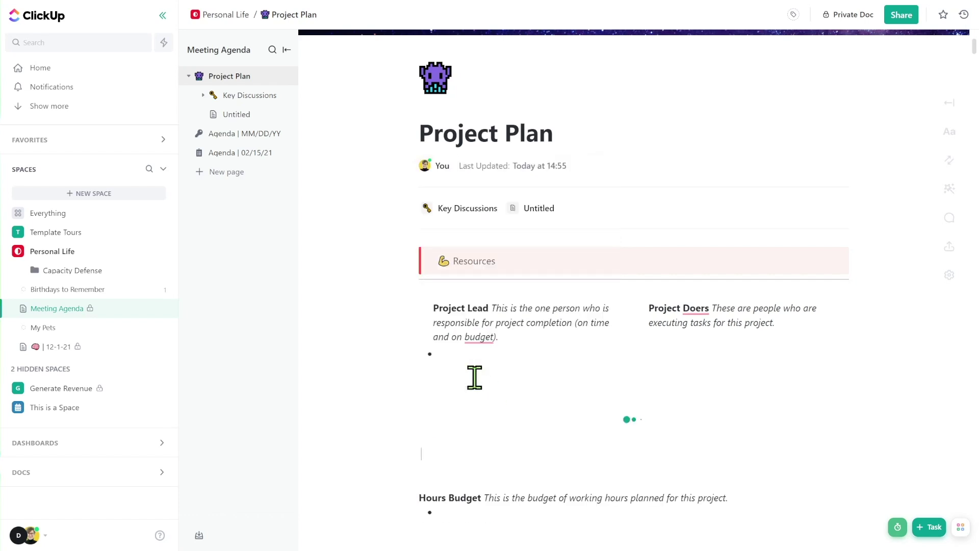
Step: Insert a sticky table of contents on the empty line above the My Pets list view
{"action": "scroll", "coordinate": [632, 431], "scroll_direction": "down", "scroll_amount": 3}
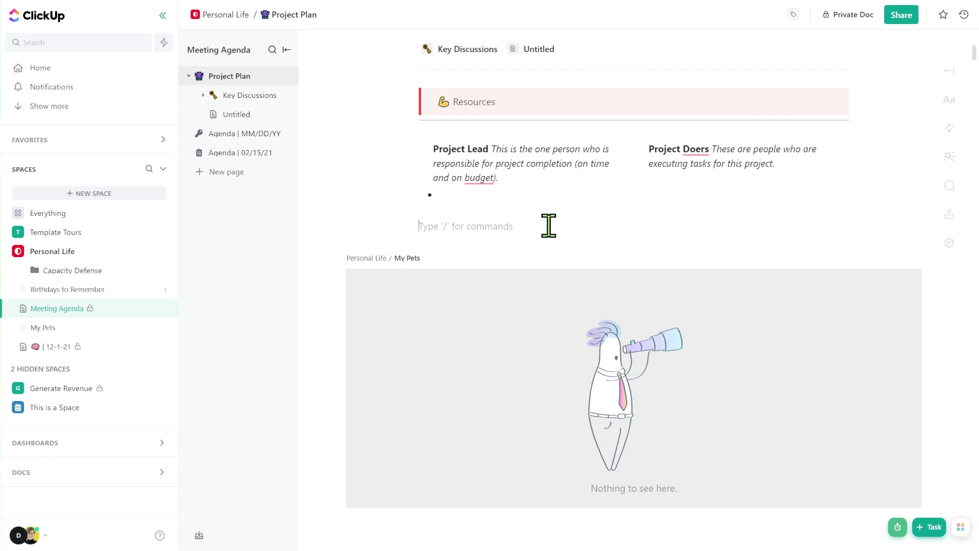
{"action": "type", "text": "/"}
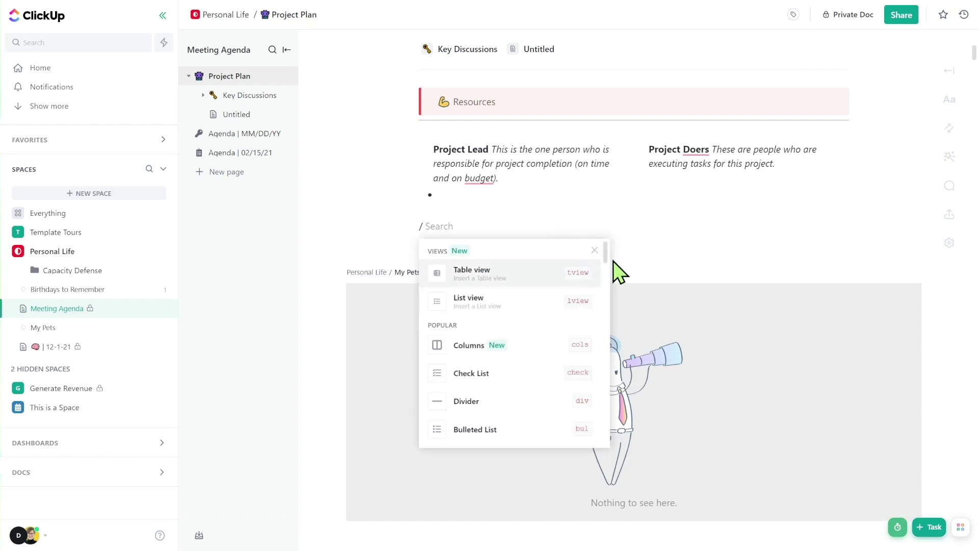
{"action": "left_click_drag", "start_coordinate": [605, 265], "coordinate": [610, 295]}
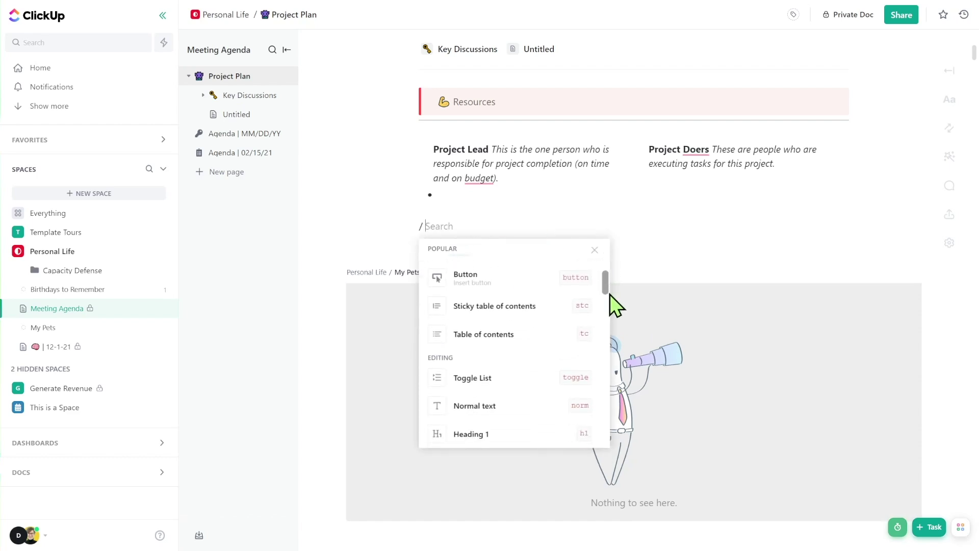
{"action": "left_click", "coordinate": [553, 319]}
{"action": "scroll", "coordinate": [714, 265], "scroll_direction": "up", "scroll_amount": 6}
{"action": "mouse_move", "coordinate": [866, 263]}
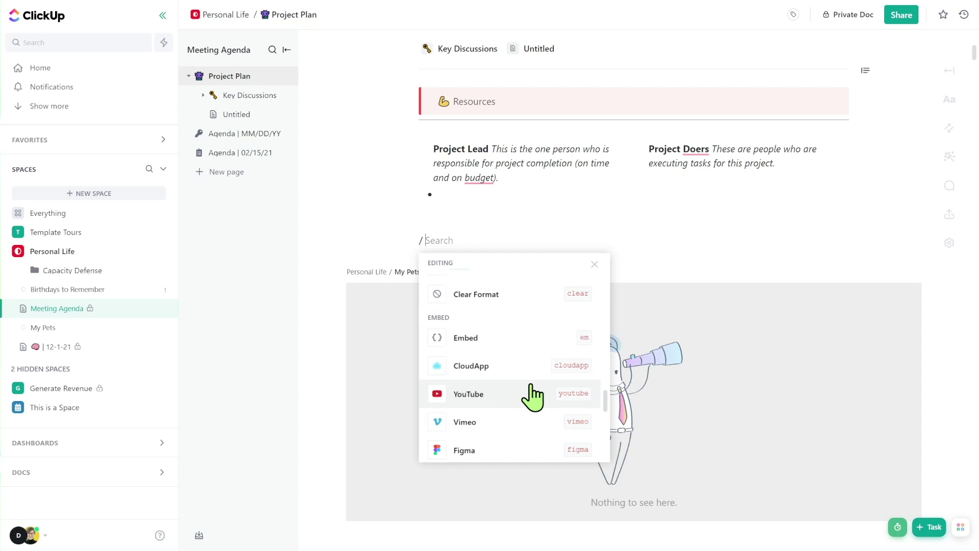
Step: Embed the YouTube video "Best Task Management Software for your Personality Type" above the My Pets list view and shrink it to a small thumbnail
{"action": "left_click", "coordinate": [531, 390]}
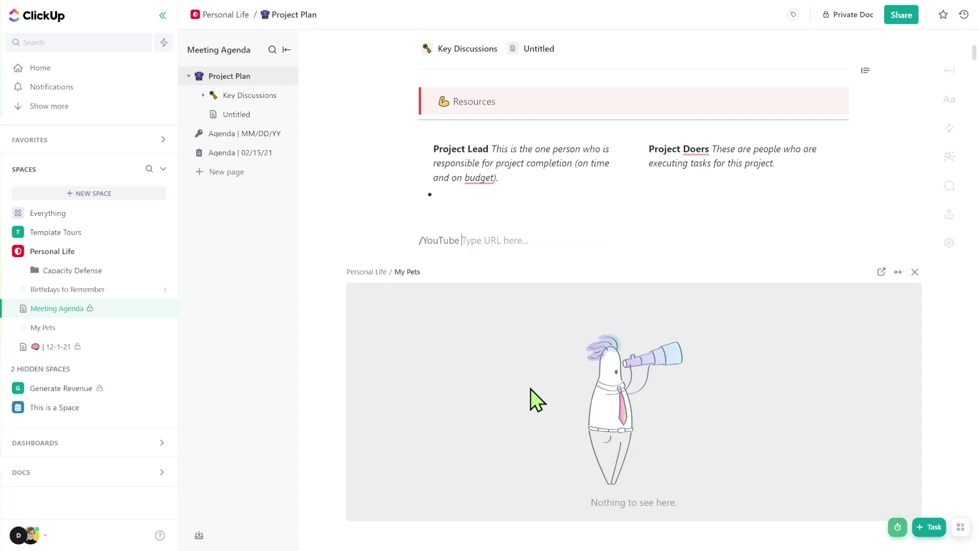
{"action": "type", "text": "https://www.youtube.com/watch?v=NWOCadc4Xk"}
{"action": "key", "text": "Return"}
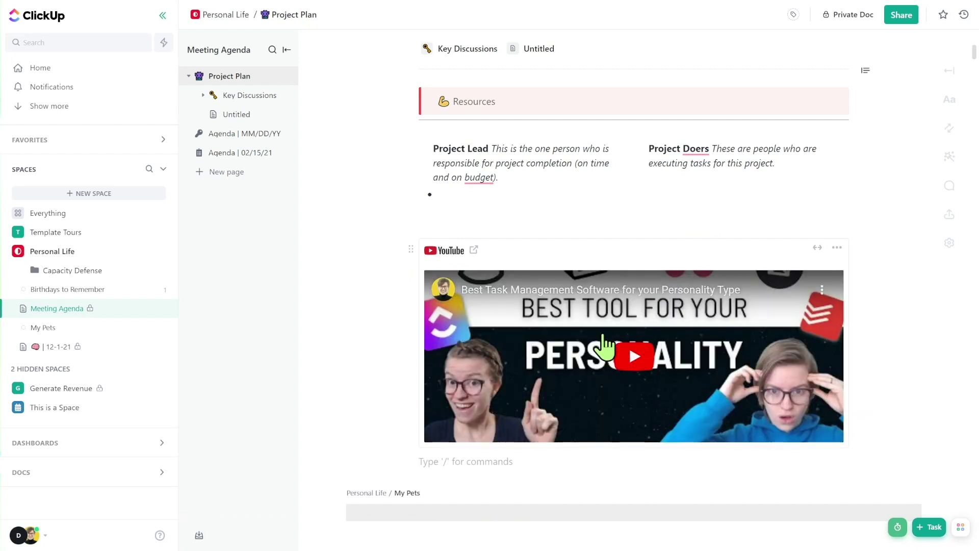
{"action": "left_click", "coordinate": [816, 248]}
{"action": "left_click_drag", "start_coordinate": [931, 235], "coordinate": [392, 305]}
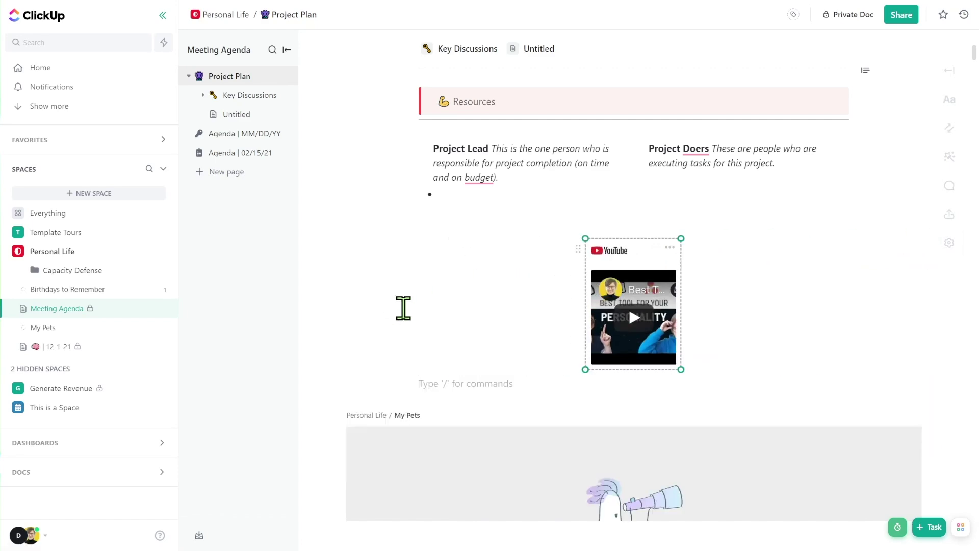
Step: Examine the embed and task action options among the insert commands below the YouTube video
{"action": "type", "text": "/"}
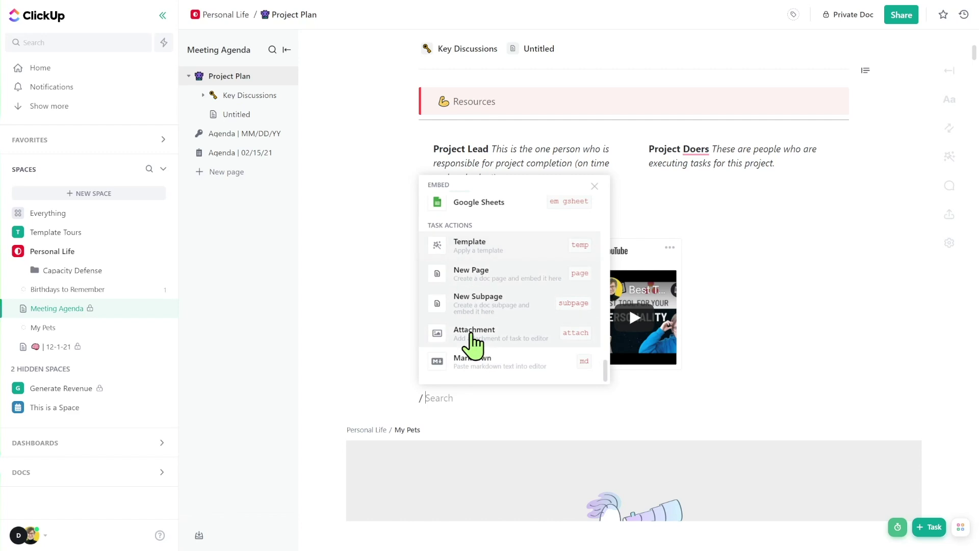
{"action": "scroll", "coordinate": [516, 302], "scroll_direction": "up", "scroll_amount": 5}
{"action": "scroll", "coordinate": [519, 302], "scroll_direction": "up", "scroll_amount": 4}
{"action": "scroll", "coordinate": [519, 302], "scroll_direction": "down", "scroll_amount": 7}
{"action": "scroll", "coordinate": [518, 301], "scroll_direction": "down", "scroll_amount": 3}
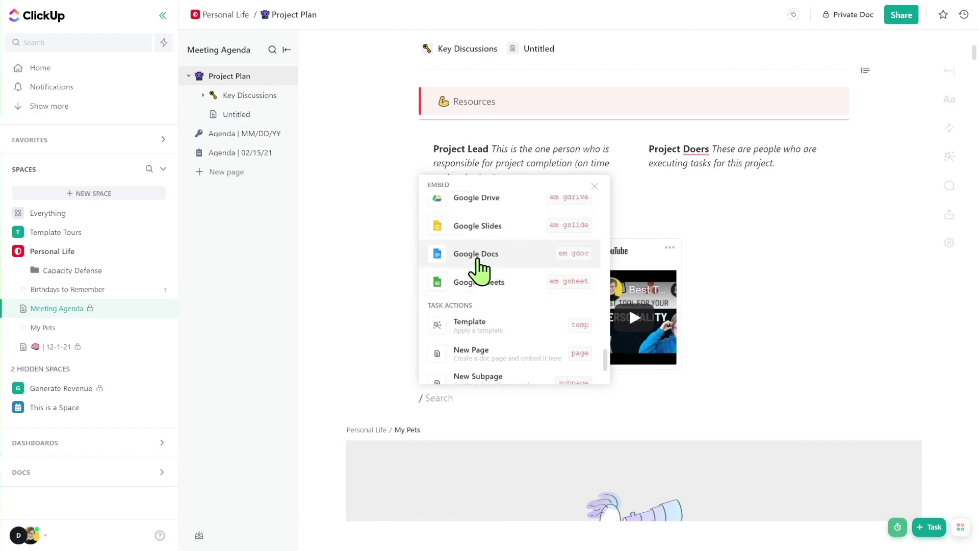
{"action": "left_click", "coordinate": [768, 337]}
Step: Try a bright green globe avatar as the Project Plan page icon and switch back to the purple monster emoji
{"action": "scroll", "coordinate": [776, 337], "scroll_direction": "up", "scroll_amount": 6}
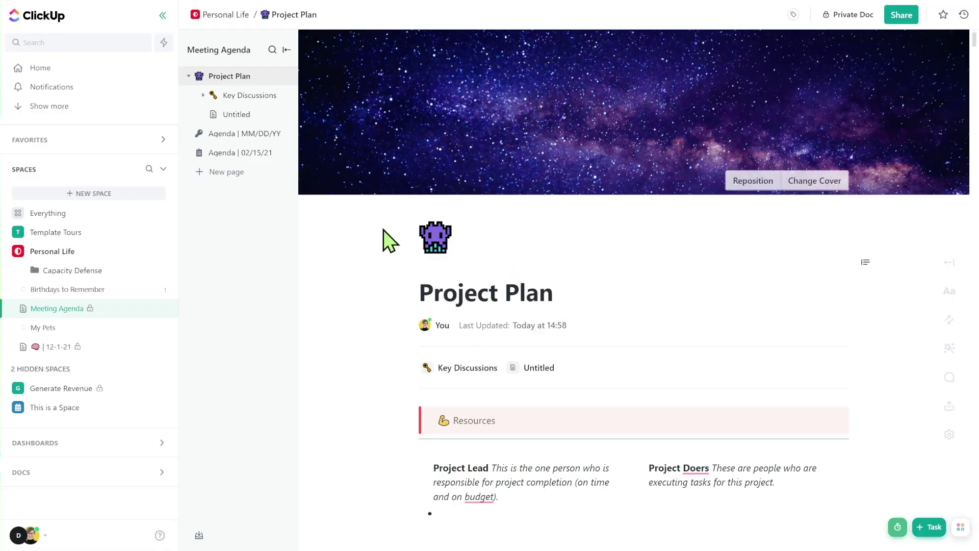
{"action": "left_click_drag", "start_coordinate": [422, 295], "coordinate": [563, 324]}
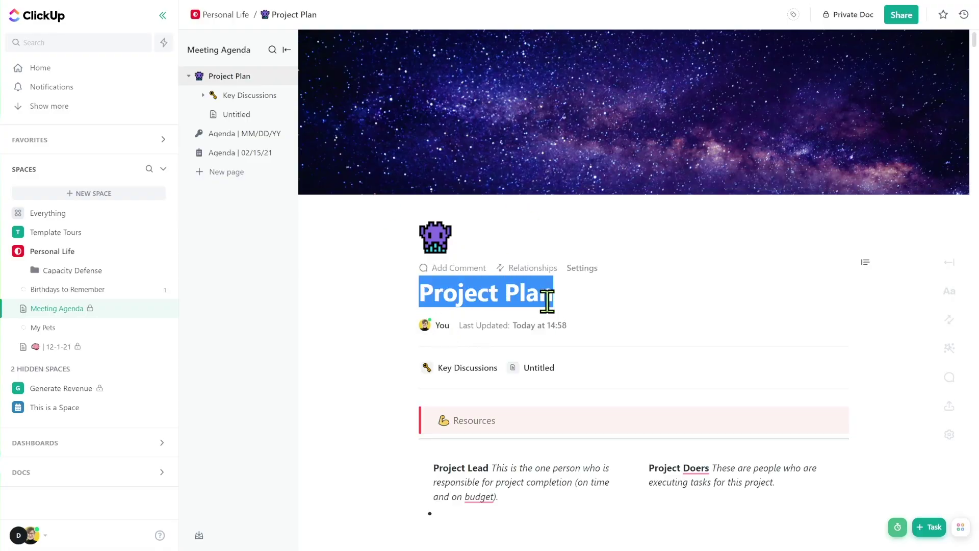
{"action": "left_click", "coordinate": [439, 240]}
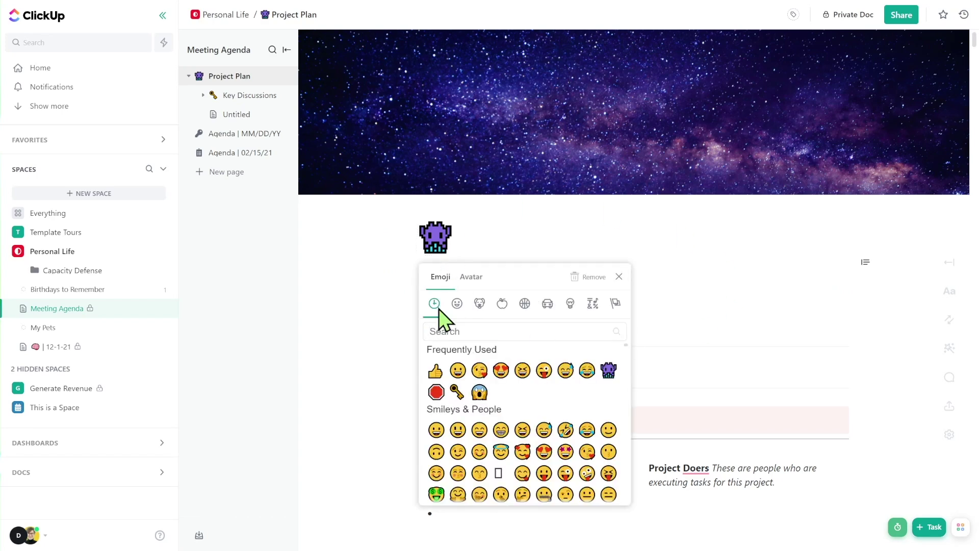
{"action": "left_click", "coordinate": [471, 277]}
{"action": "left_click", "coordinate": [490, 408]}
{"action": "left_click", "coordinate": [437, 240]}
{"action": "left_click", "coordinate": [510, 325]}
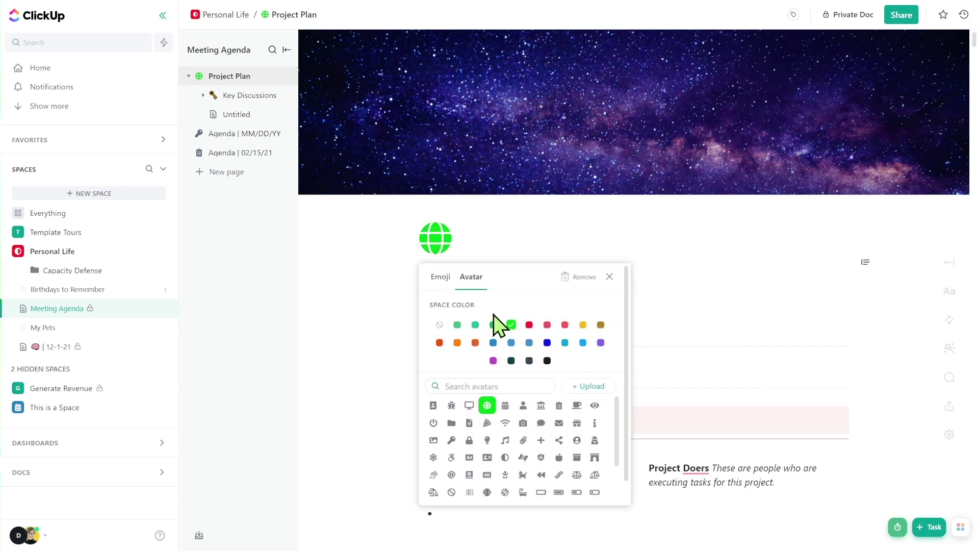
{"action": "left_click", "coordinate": [436, 278]}
{"action": "left_click", "coordinate": [608, 371]}
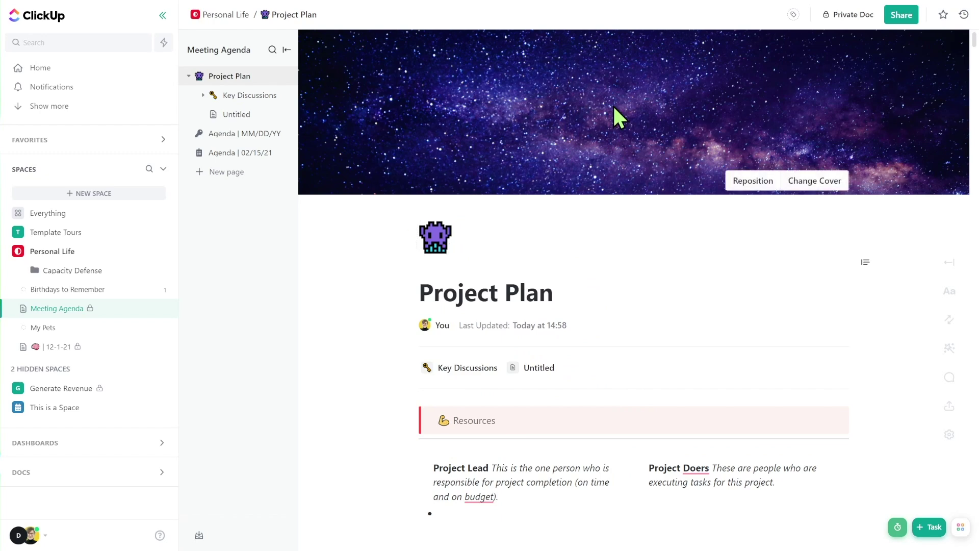
Step: Remove the starry cover image from the Project Plan page and add a new cover
{"action": "left_click", "coordinate": [793, 185]}
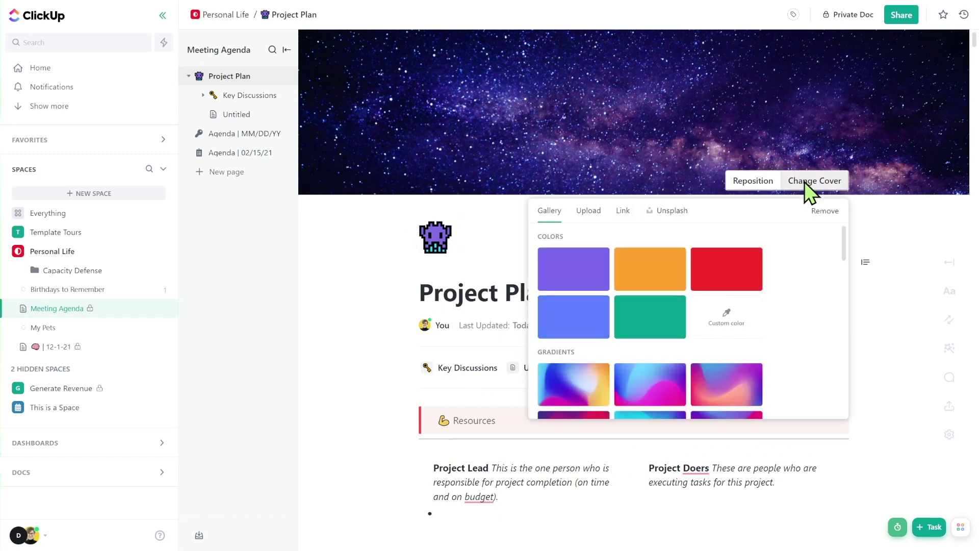
{"action": "left_click", "coordinate": [825, 210]}
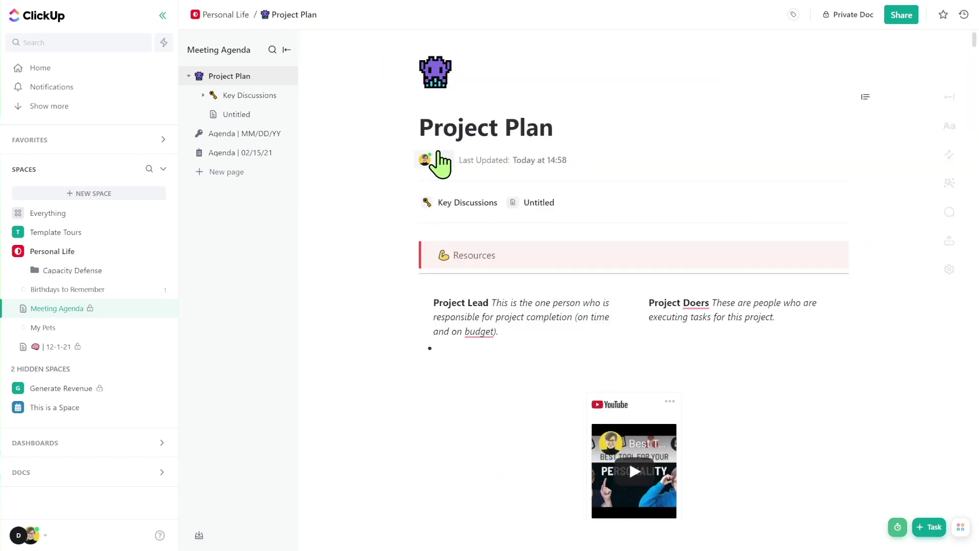
{"action": "mouse_move", "coordinate": [470, 87]}
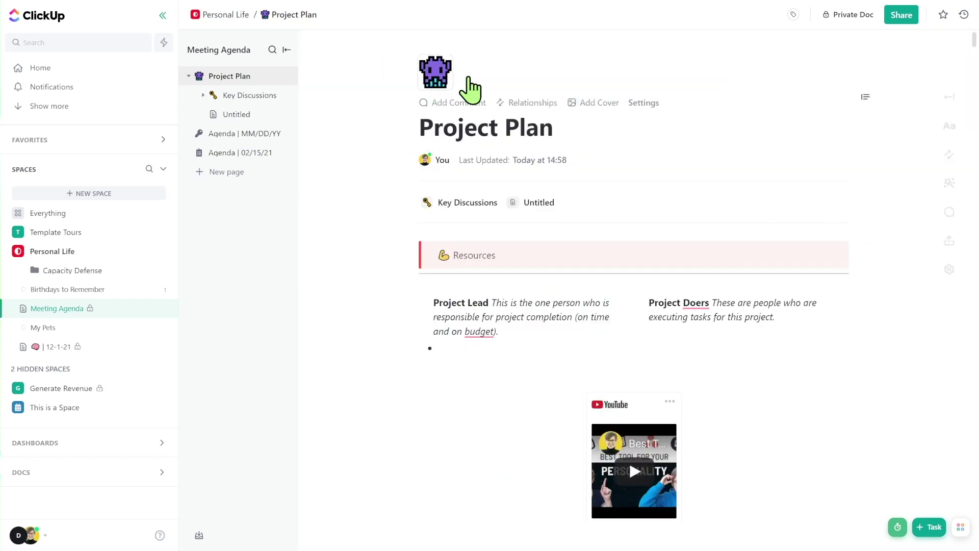
{"action": "left_click", "coordinate": [605, 103]}
Step: Examine the gallery, image link, upload and Unsplash sources available for the page cover
{"action": "scroll", "coordinate": [686, 243], "scroll_direction": "down", "scroll_amount": 5}
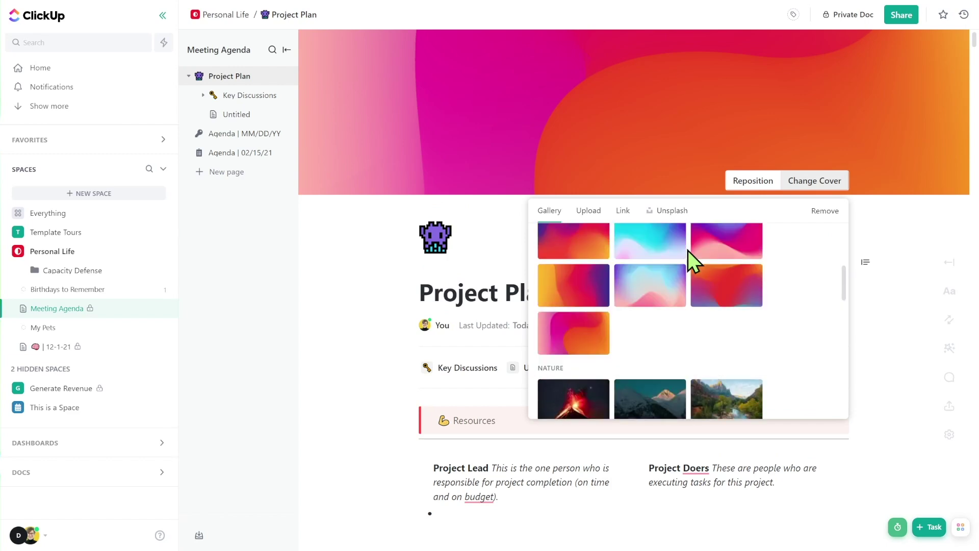
{"action": "scroll", "coordinate": [658, 306], "scroll_direction": "up", "scroll_amount": 3}
{"action": "scroll", "coordinate": [625, 306], "scroll_direction": "down", "scroll_amount": 3}
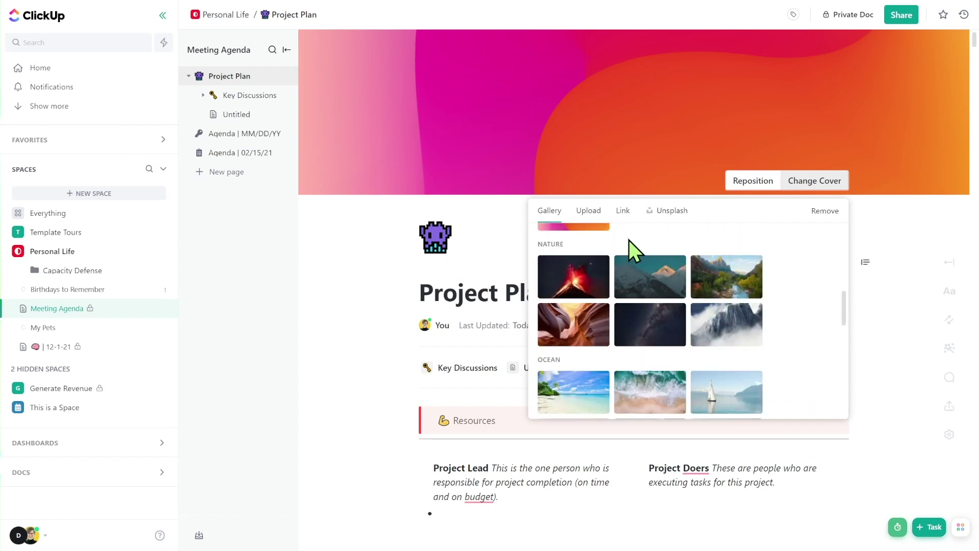
{"action": "left_click", "coordinate": [622, 211]}
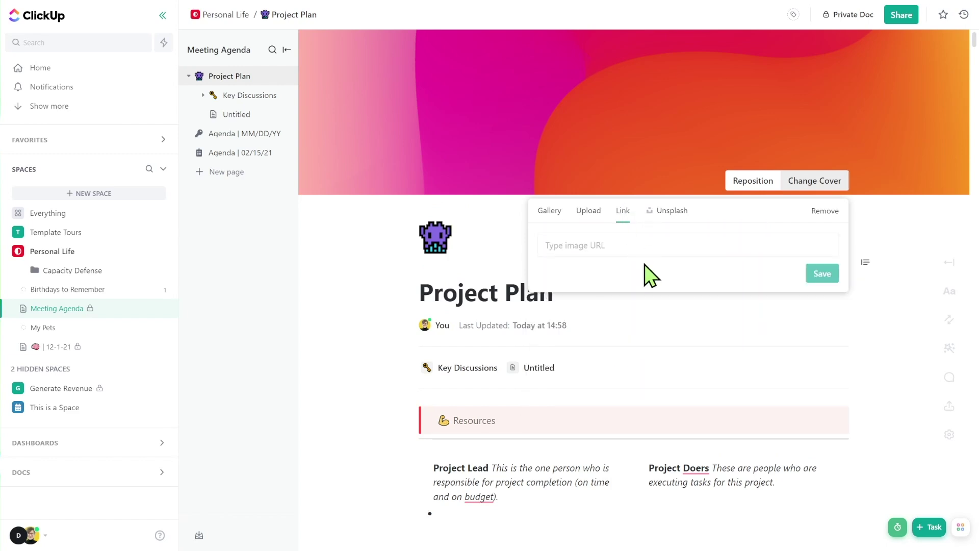
{"action": "left_click", "coordinate": [587, 211]}
{"action": "left_click", "coordinate": [549, 211]}
{"action": "left_click", "coordinate": [670, 210]}
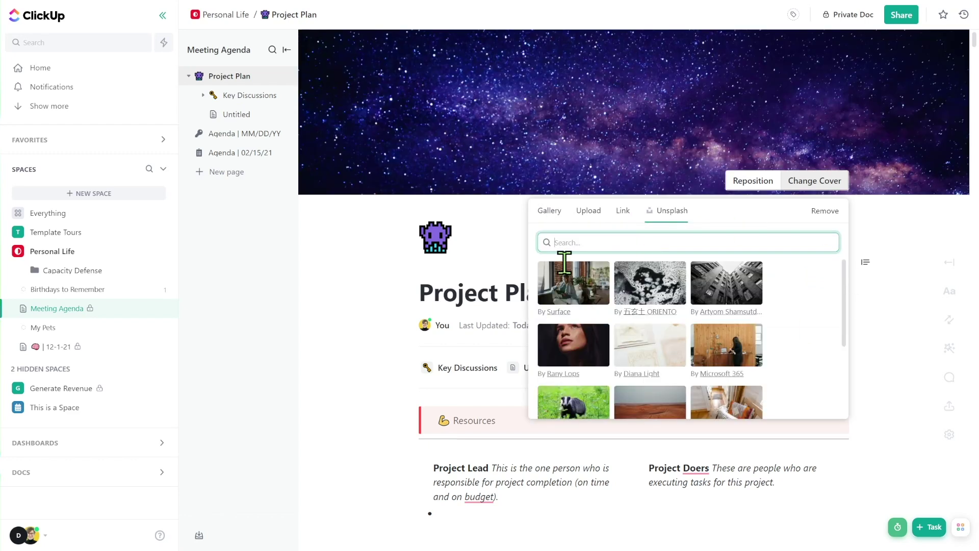
Step: Set the Project Plan page cover to the solid green colour from the gallery
{"action": "left_click", "coordinate": [551, 214]}
{"action": "scroll", "coordinate": [656, 312], "scroll_direction": "down", "scroll_amount": 3}
{"action": "scroll", "coordinate": [656, 313], "scroll_direction": "up", "scroll_amount": 3}
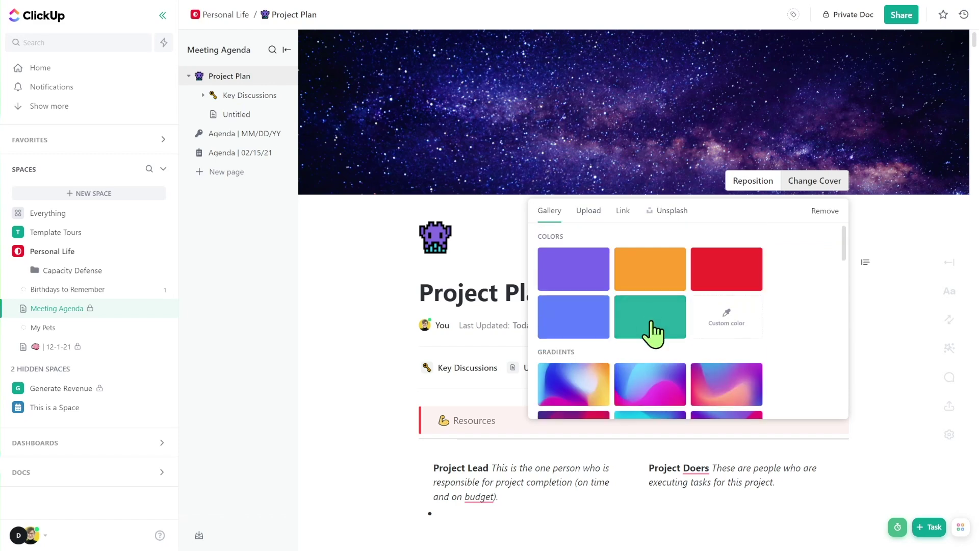
{"action": "left_click", "coordinate": [651, 317]}
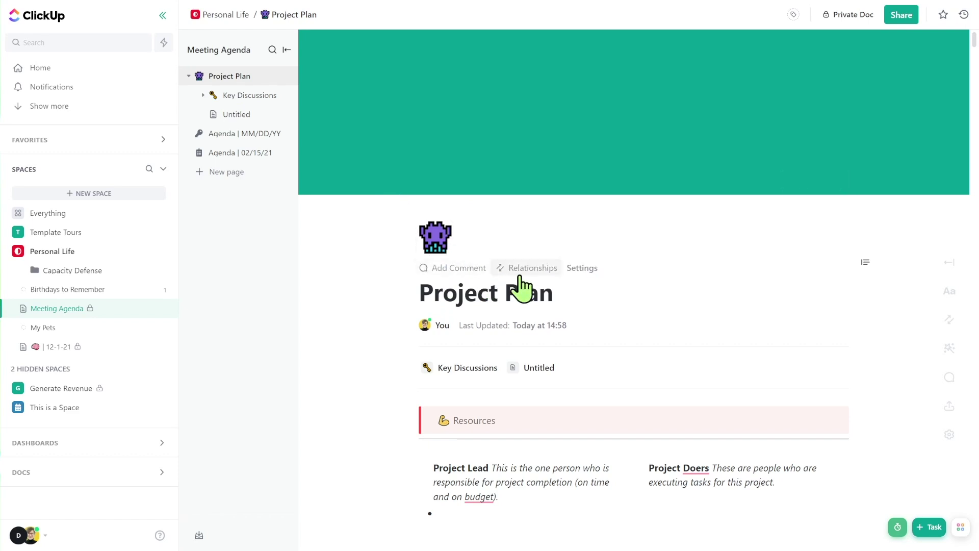
Step: Comment "I love this!" on the "completion (on time" text in the Project Lead column and close the comments
{"action": "left_click", "coordinate": [442, 270]}
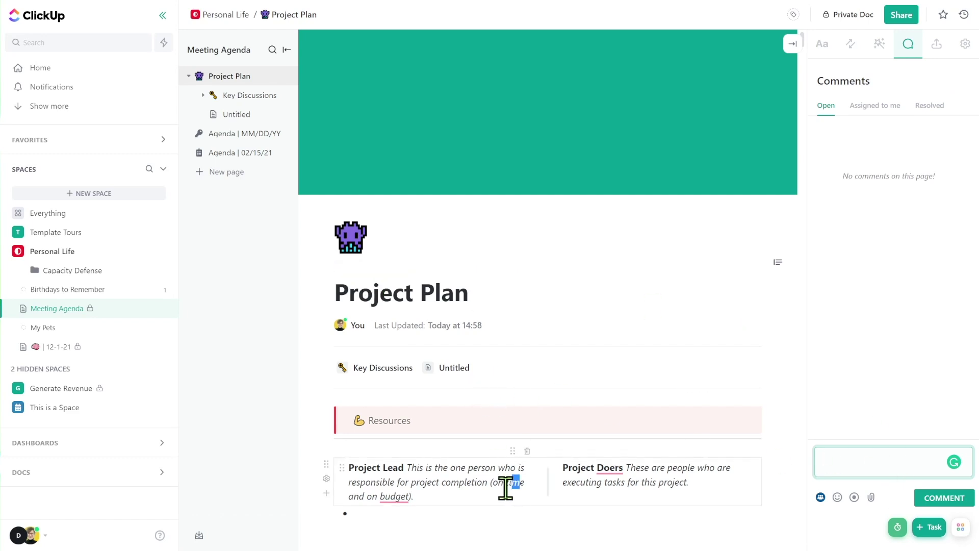
{"action": "left_click_drag", "start_coordinate": [524, 483], "coordinate": [432, 485]}
{"action": "left_click", "coordinate": [557, 504]}
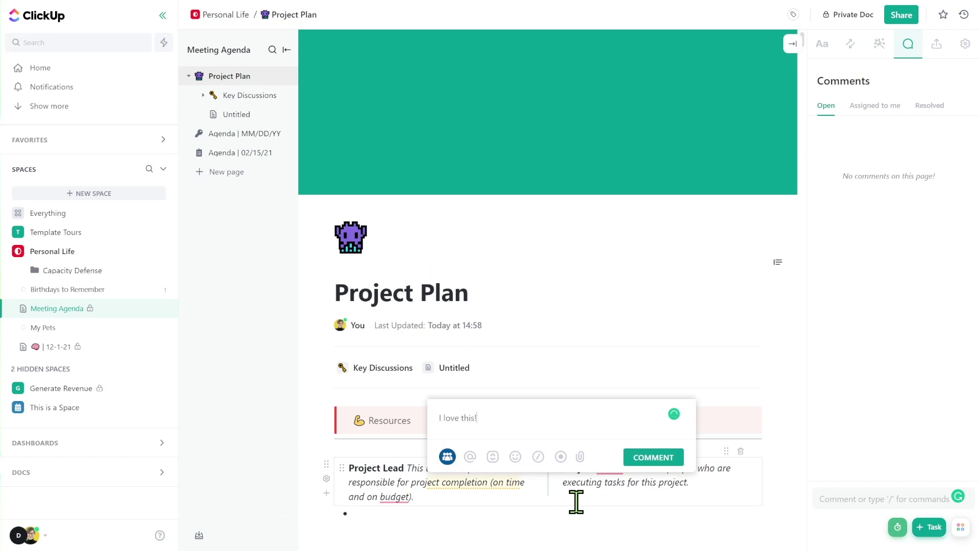
{"action": "key", "text": "Return"}
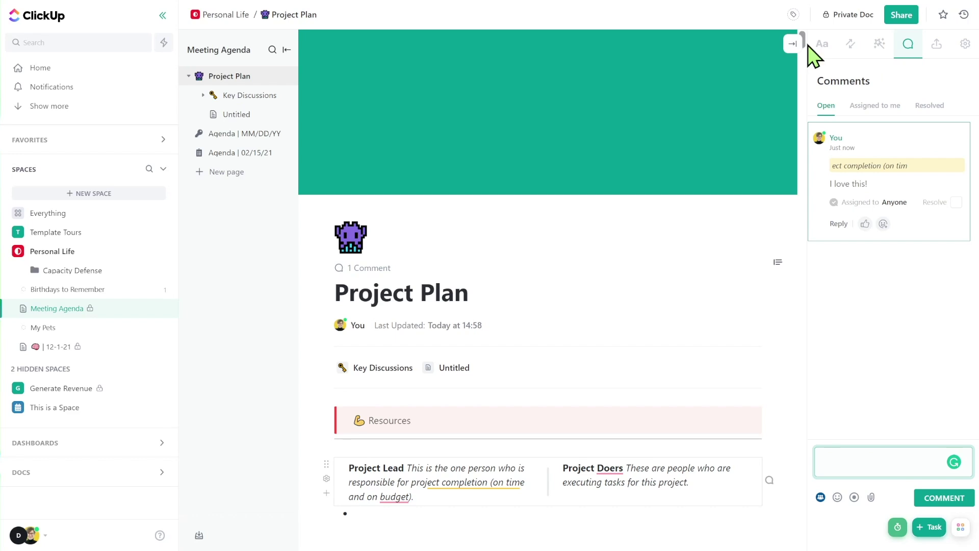
{"action": "left_click", "coordinate": [792, 44]}
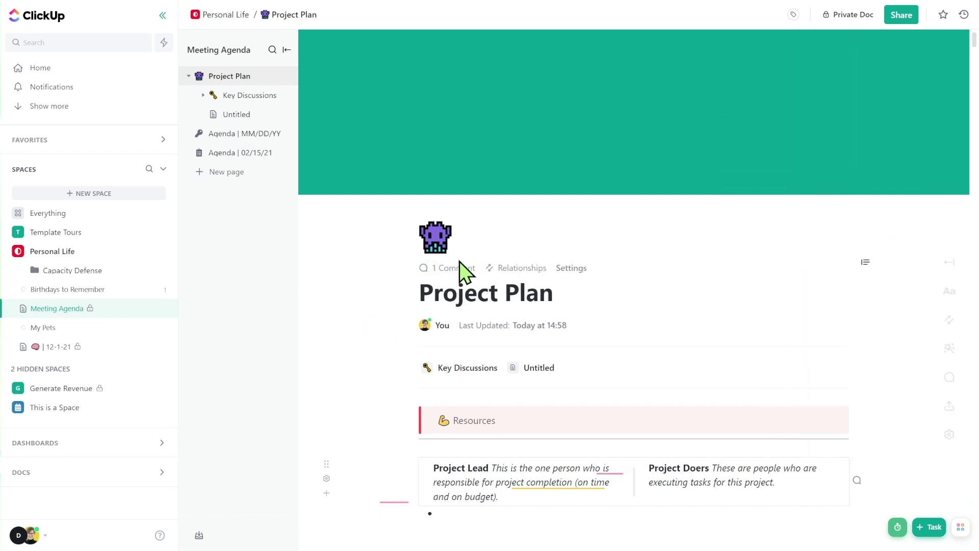
Step: Examine the Project Plan page's relationship options and its page details settings for typography and header elements
{"action": "left_click", "coordinate": [520, 270]}
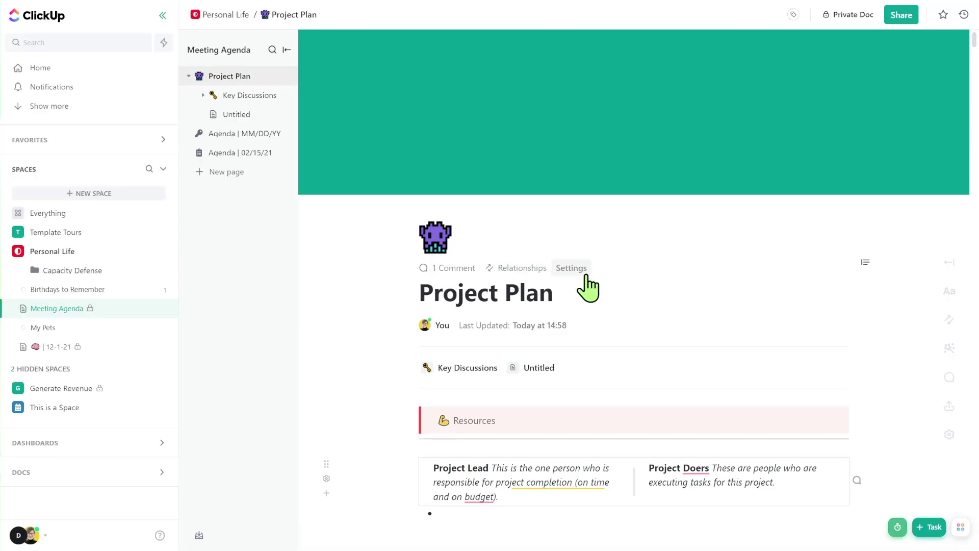
{"action": "left_click", "coordinate": [584, 283]}
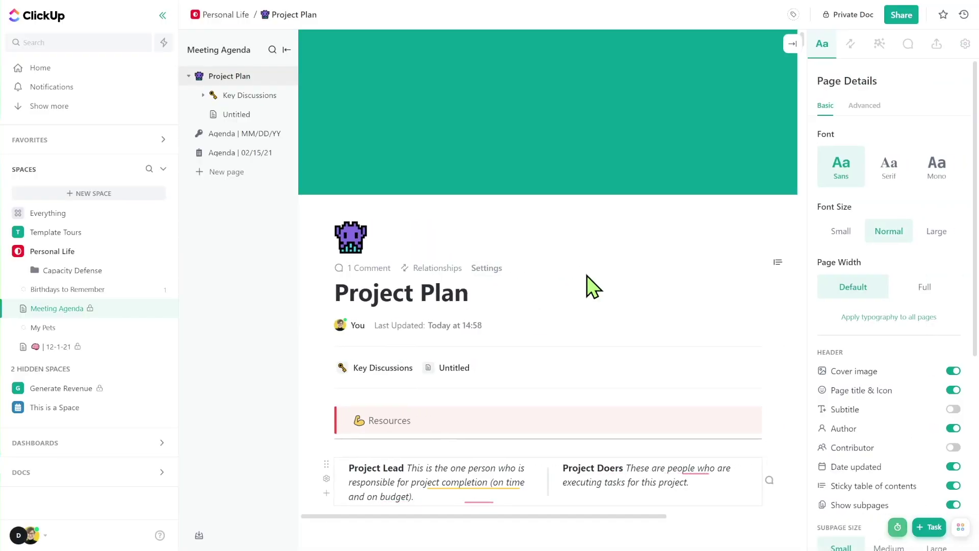
{"action": "left_click", "coordinate": [793, 44]}
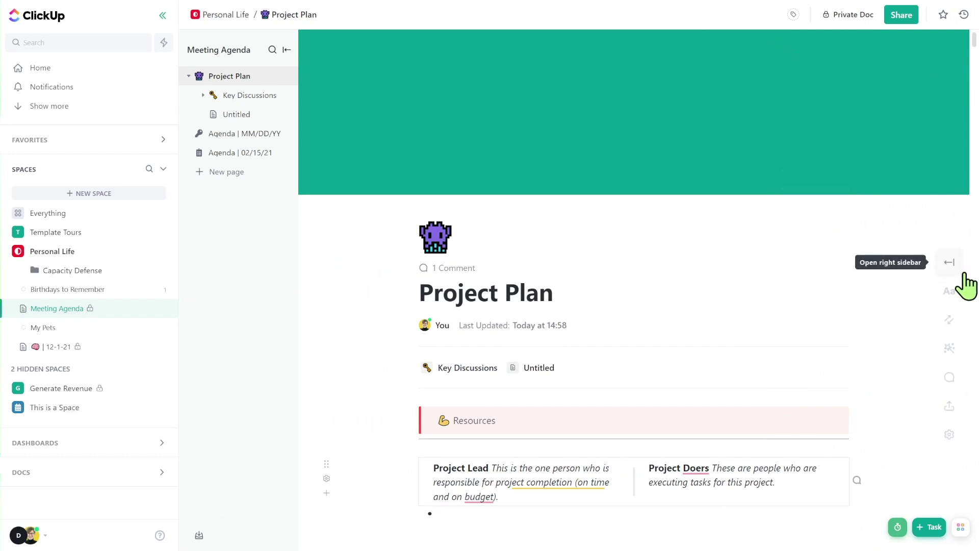
{"action": "mouse_move", "coordinate": [967, 283]}
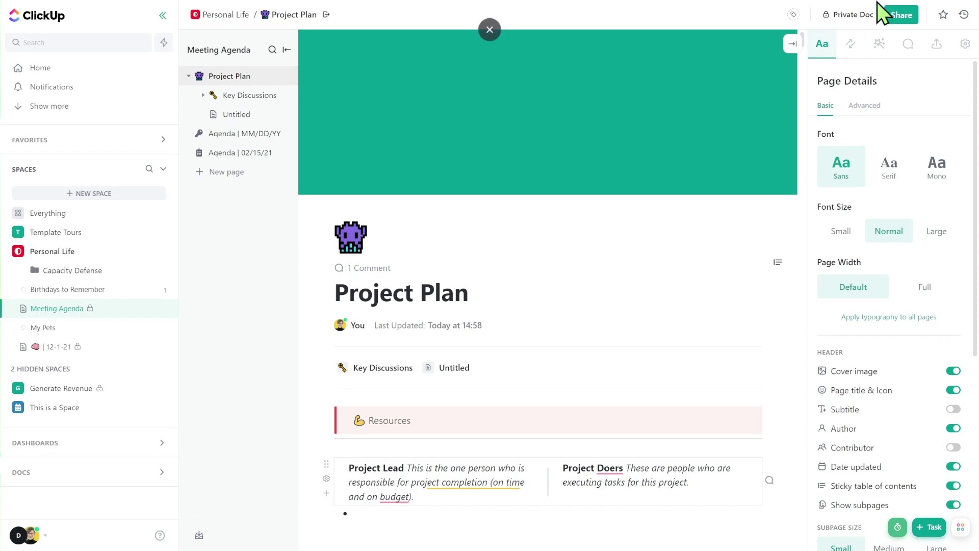
{"action": "left_click", "coordinate": [792, 44]}
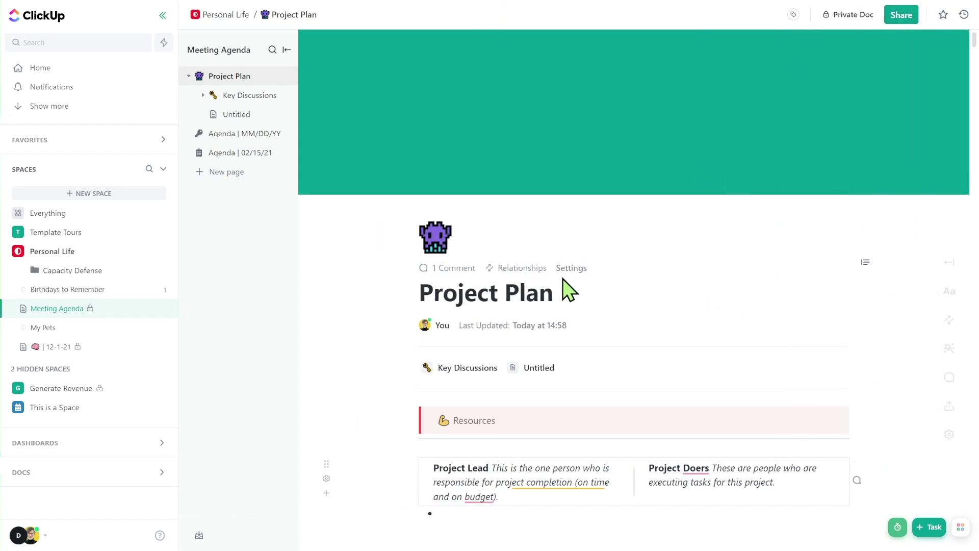
Step: Examine the page's header details and its version history, expanding the 14:54, 14:56 and 14:57 versions
{"action": "left_click_drag", "start_coordinate": [430, 293], "coordinate": [574, 309]}
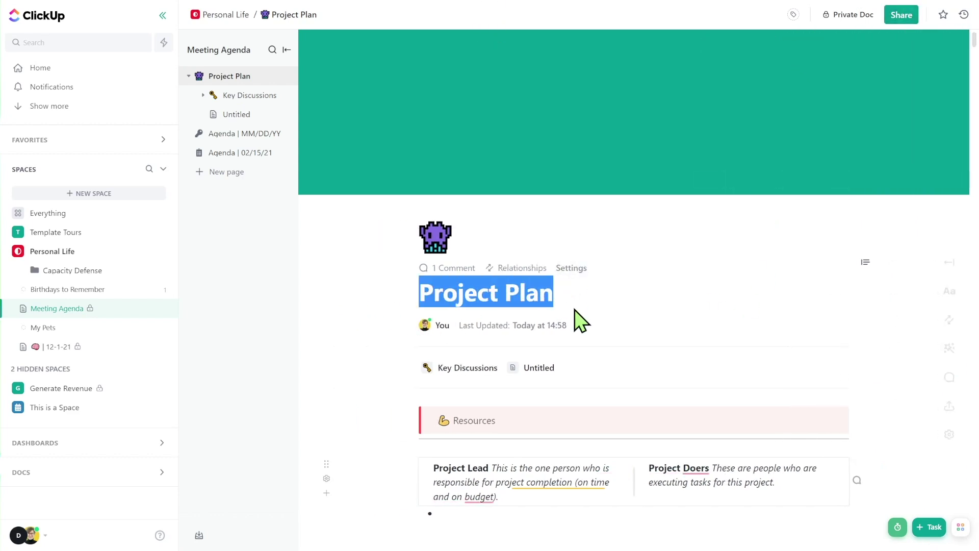
{"action": "left_click", "coordinate": [424, 324]}
{"action": "left_click", "coordinate": [510, 330]}
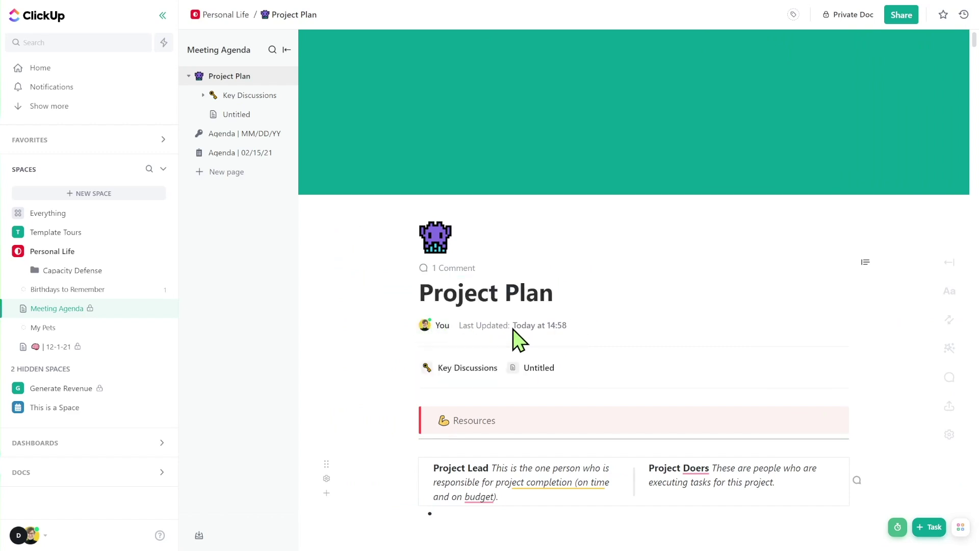
{"action": "left_click", "coordinate": [541, 327]}
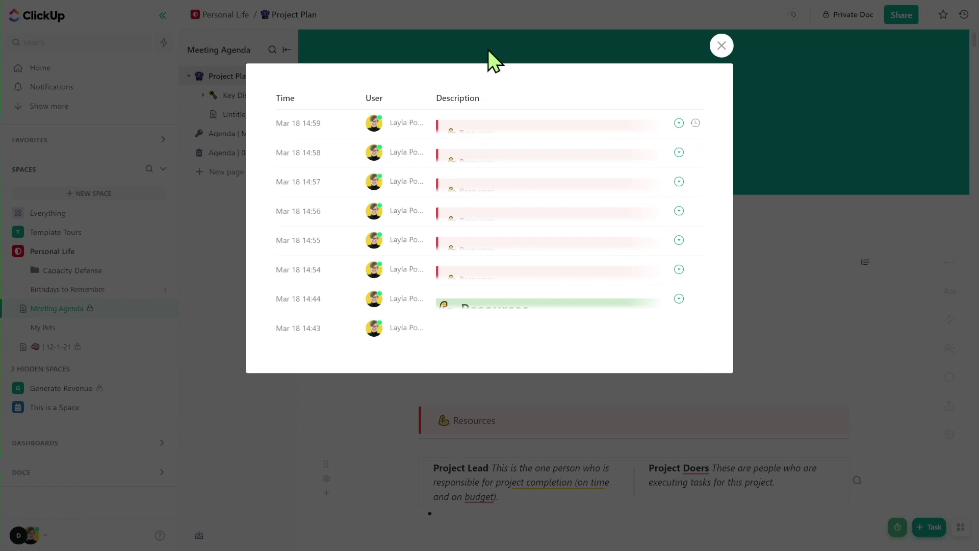
{"action": "left_click", "coordinate": [679, 270]}
{"action": "left_click", "coordinate": [675, 211]}
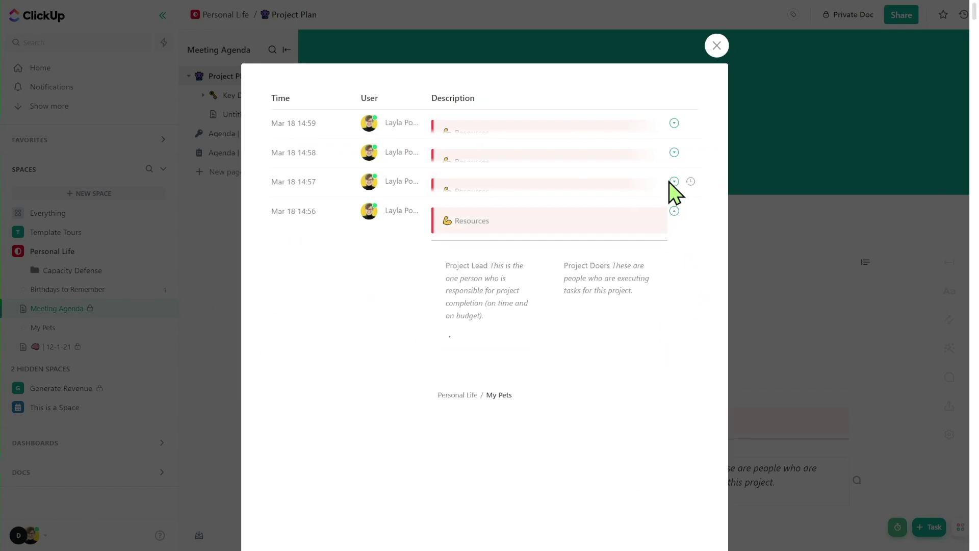
{"action": "left_click", "coordinate": [675, 181]}
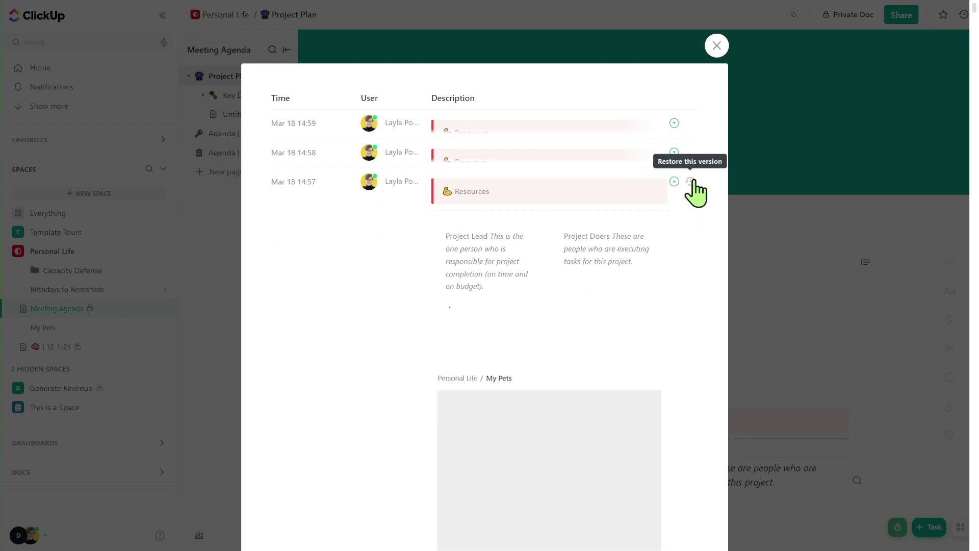
{"action": "scroll", "coordinate": [617, 245], "scroll_direction": "down", "scroll_amount": 10}
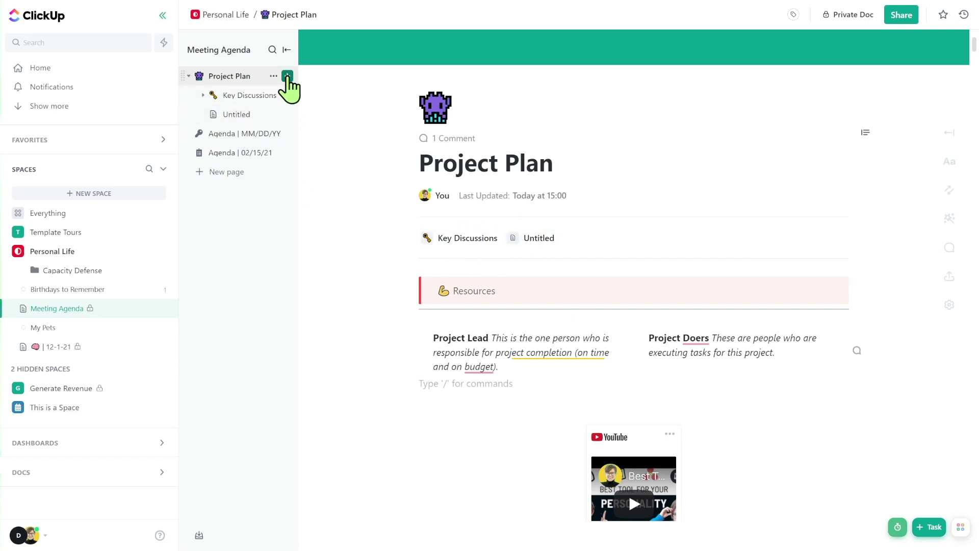
Step: Add another untitled subpage under Project Plan and return to the Project Plan page
{"action": "left_click", "coordinate": [288, 76]}
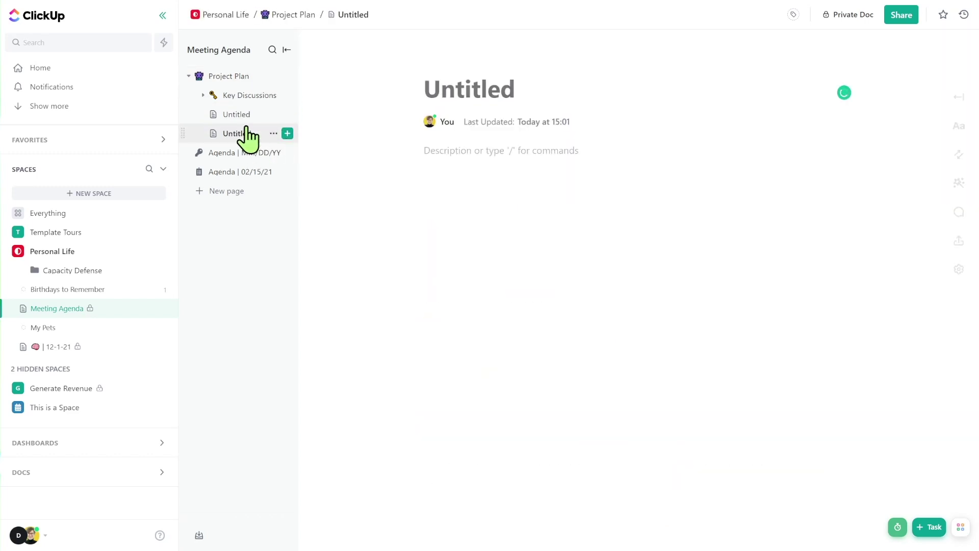
{"action": "left_click", "coordinate": [222, 78]}
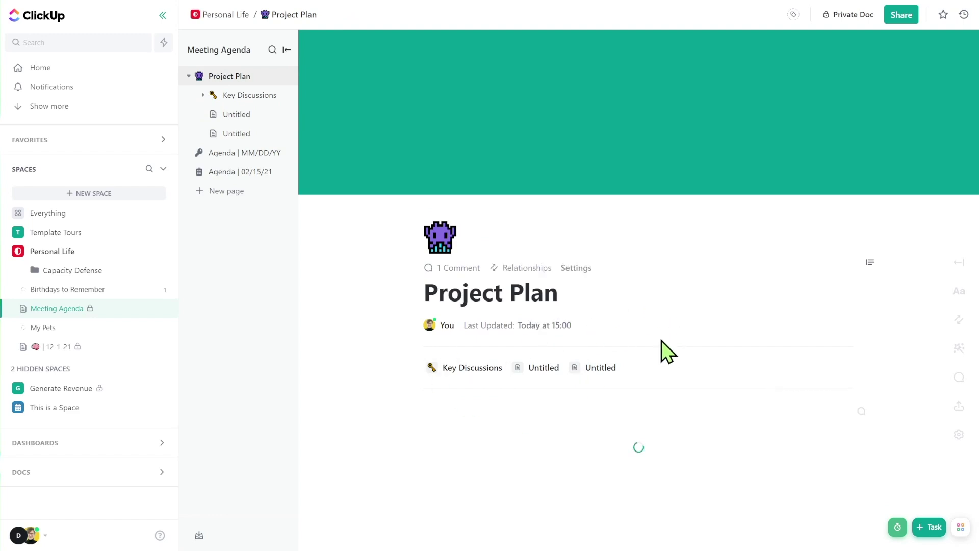
Step: Try the Large and Medium subpage sizes on the Project Plan page and set the size back to Small
{"action": "scroll", "coordinate": [714, 331], "scroll_direction": "down", "scroll_amount": 2}
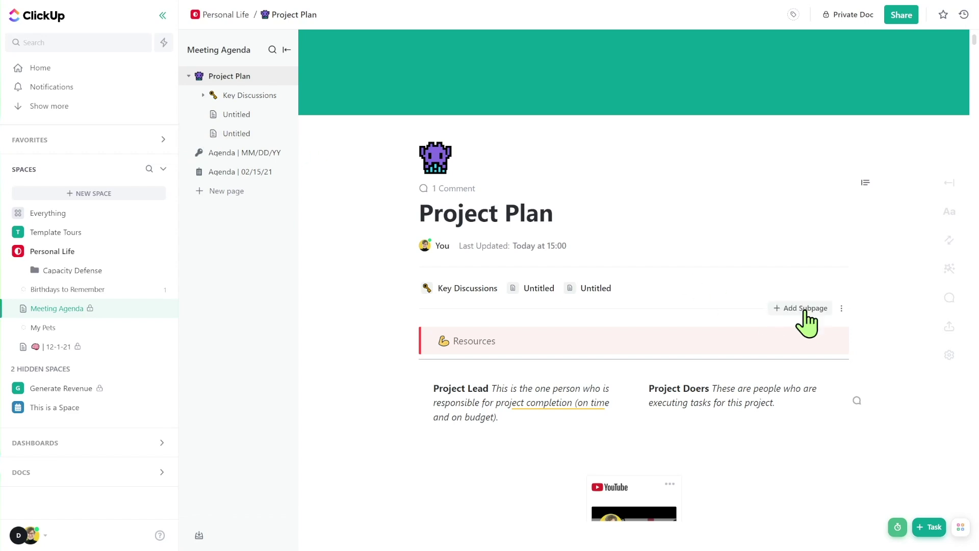
{"action": "left_click", "coordinate": [842, 308]}
{"action": "left_click", "coordinate": [818, 357]}
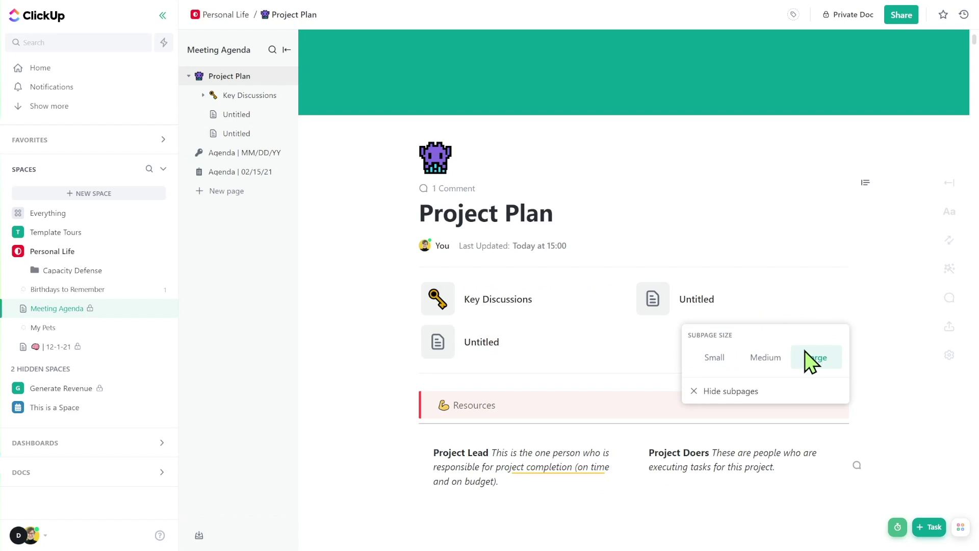
{"action": "left_click", "coordinate": [770, 356]}
{"action": "left_click", "coordinate": [712, 358]}
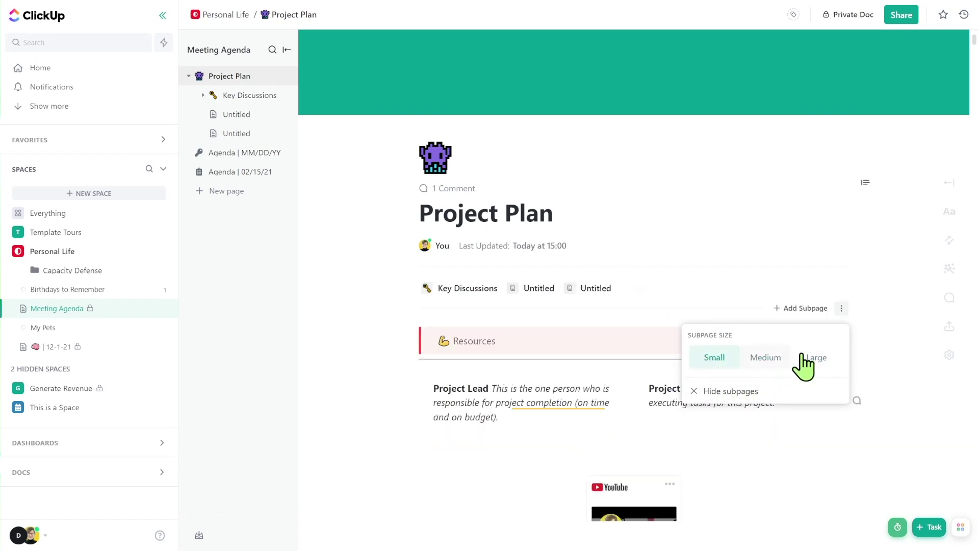
{"action": "left_click", "coordinate": [842, 307]}
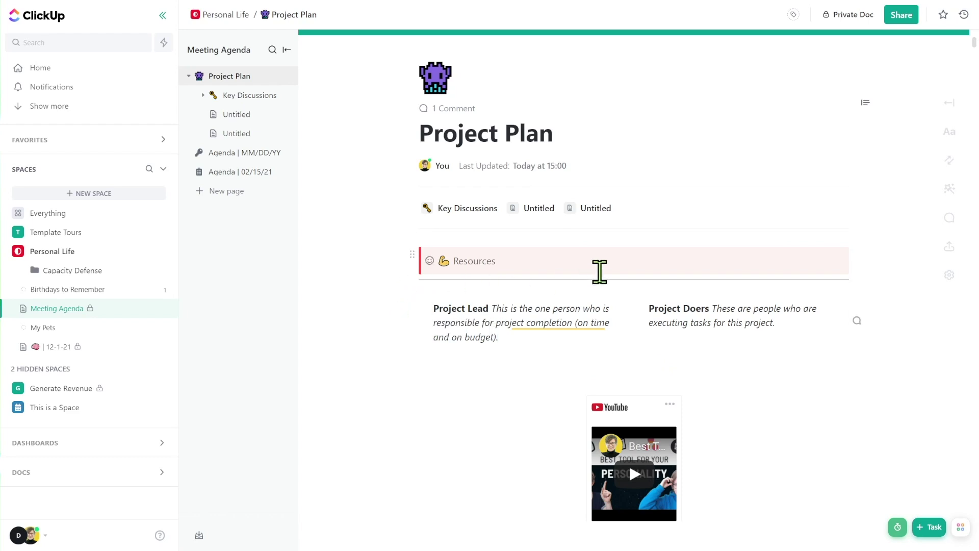
Step: Move the Resources banner below the Project Lead and Project Doers columns
{"action": "left_click_drag", "start_coordinate": [414, 252], "coordinate": [394, 396]}
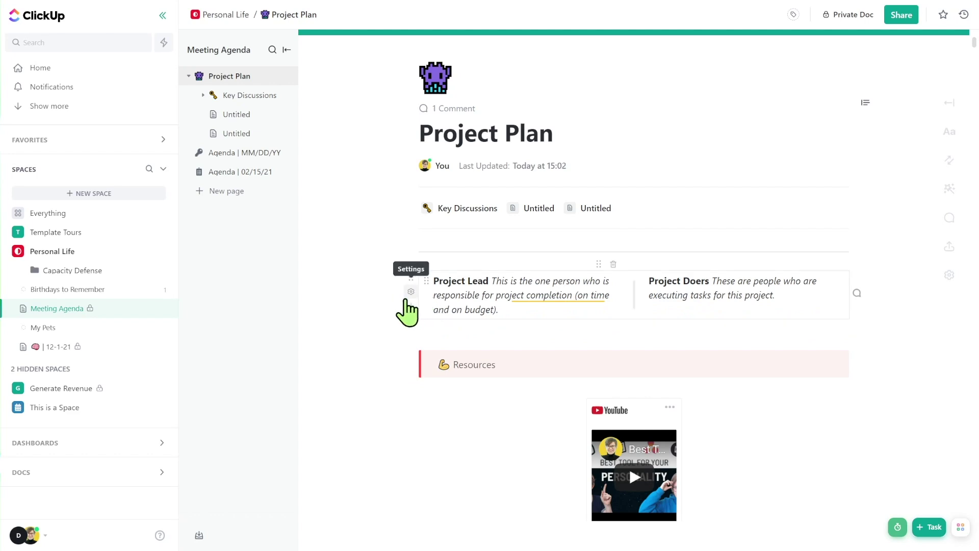
Step: Align the Project Lead and Project Doers columns to the bottom and duplicate the column block
{"action": "left_click", "coordinate": [410, 292]}
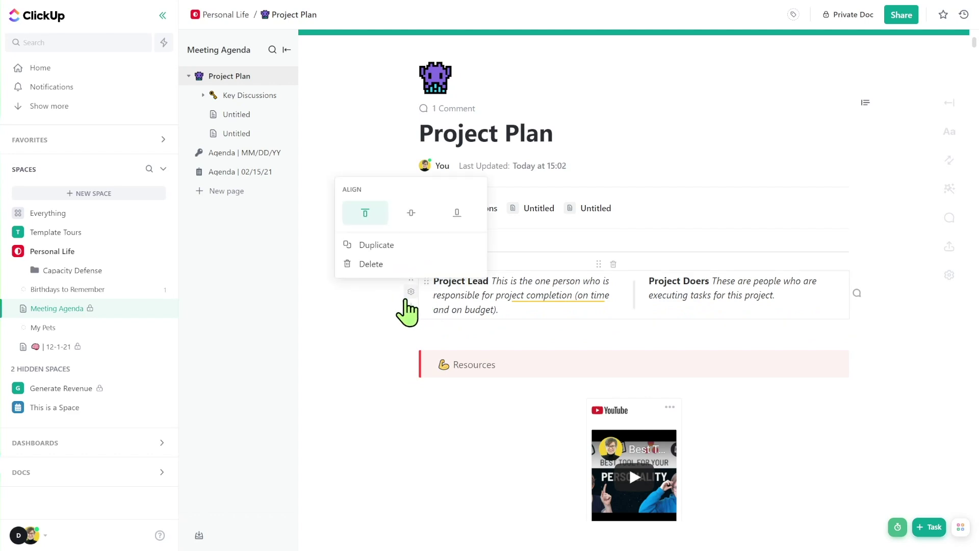
{"action": "left_click", "coordinate": [458, 214]}
{"action": "left_click", "coordinate": [410, 221]}
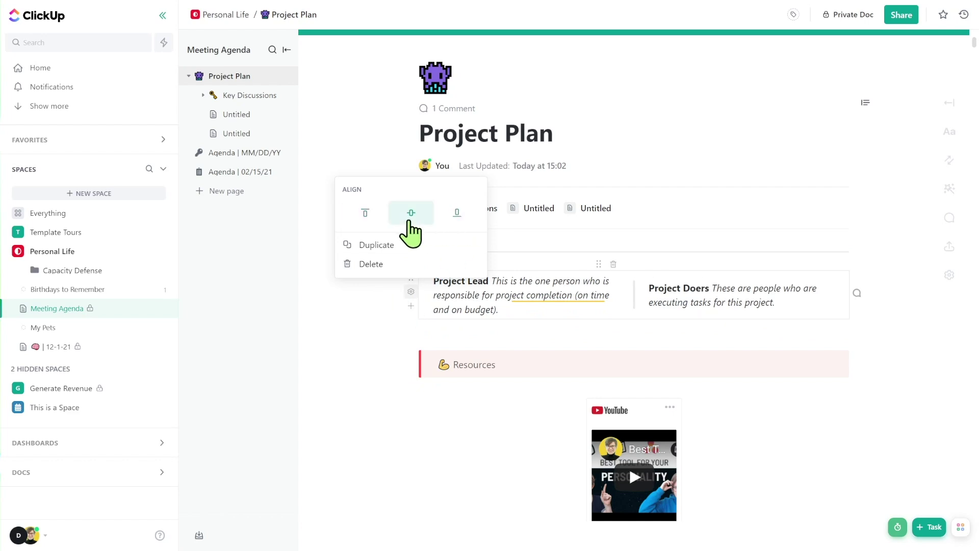
{"action": "left_click", "coordinate": [456, 216]}
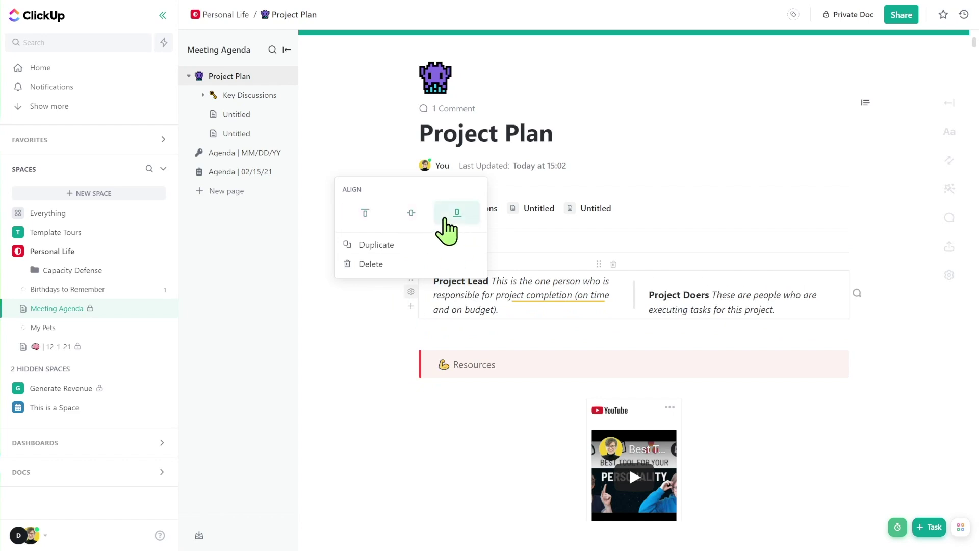
{"action": "left_click", "coordinate": [370, 246]}
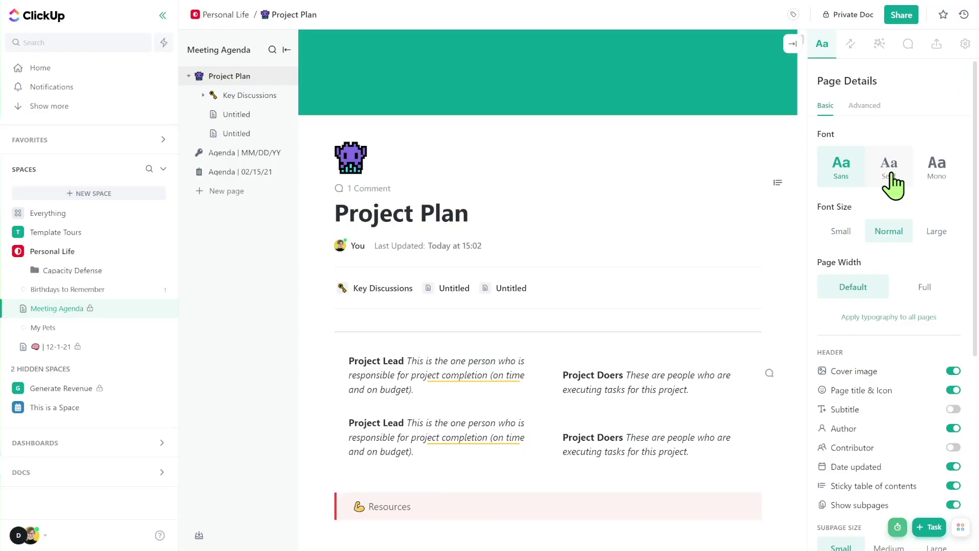
Step: Set the Project Plan page's typography to the Serif font, Large font size and Full page width
{"action": "left_click", "coordinate": [891, 170]}
{"action": "left_click", "coordinate": [925, 180]}
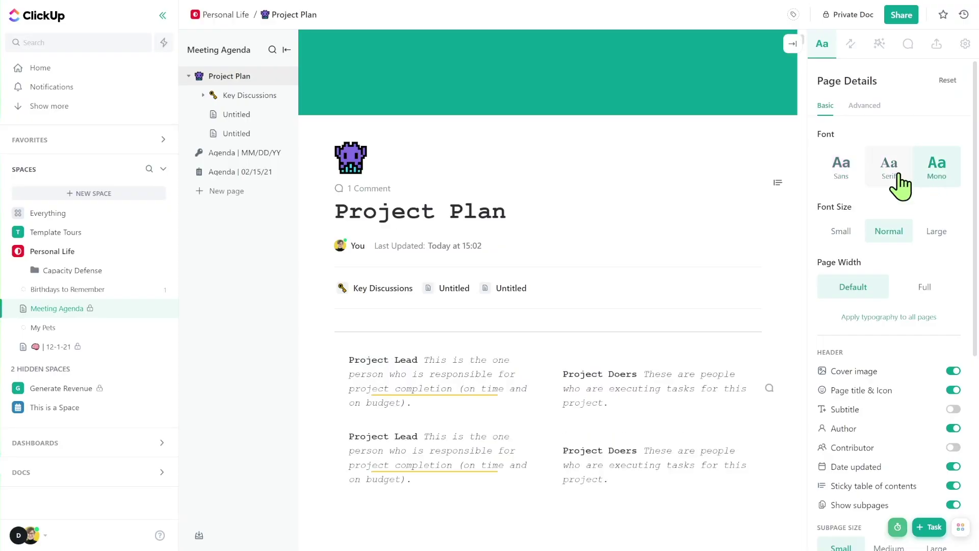
{"action": "left_click", "coordinate": [930, 240]}
{"action": "left_click", "coordinate": [927, 291]}
{"action": "left_click", "coordinate": [792, 44]}
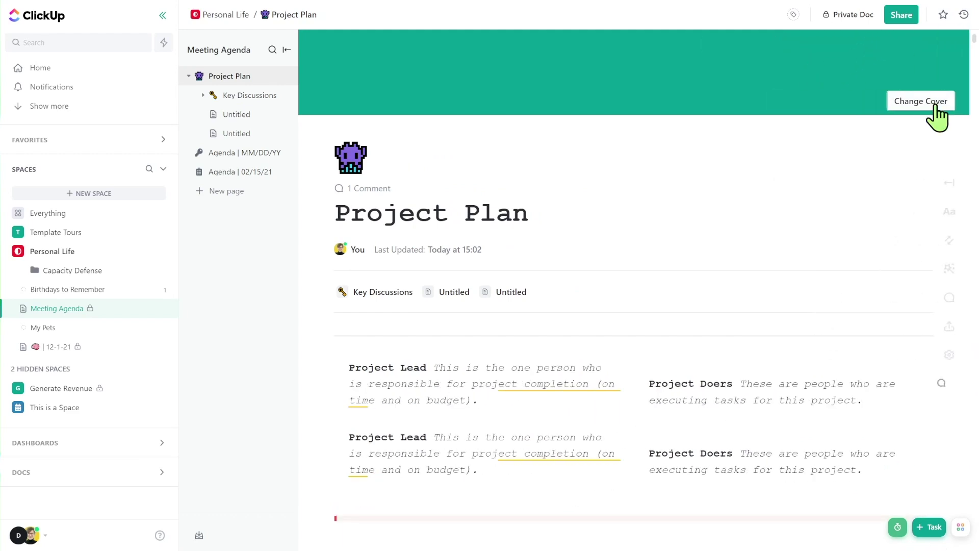
{"action": "left_click", "coordinate": [949, 182]}
{"action": "left_click", "coordinate": [887, 176]}
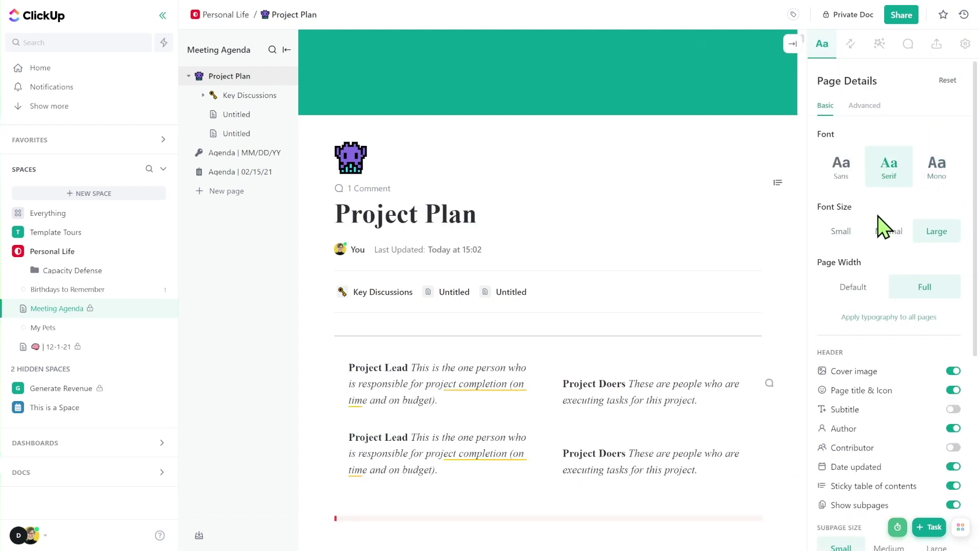
Step: Enable the subtitle, contributor and sticky table of contents in the page header, and hide the date updated
{"action": "scroll", "coordinate": [878, 216], "scroll_direction": "down", "scroll_amount": 3}
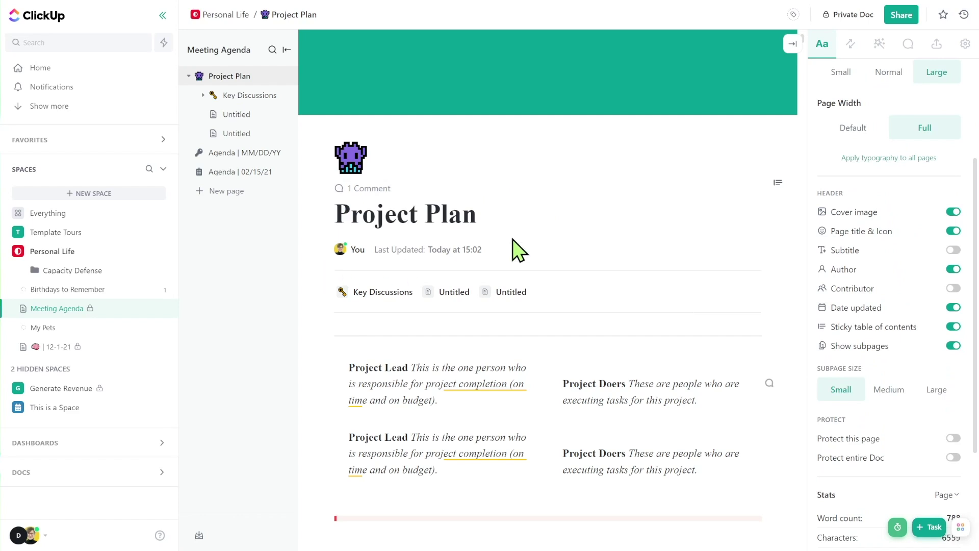
{"action": "left_click", "coordinate": [953, 250]}
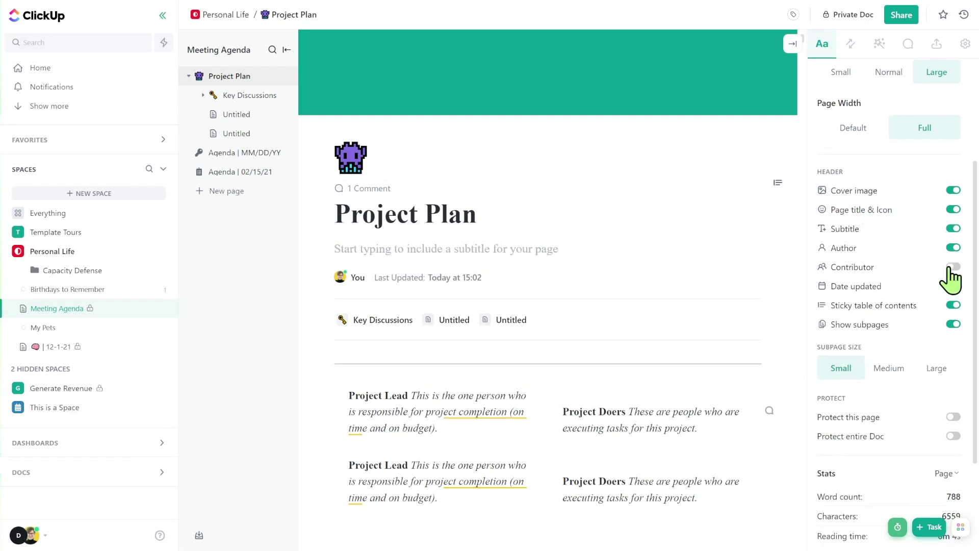
{"action": "left_click", "coordinate": [952, 267]}
{"action": "left_click", "coordinate": [952, 287]}
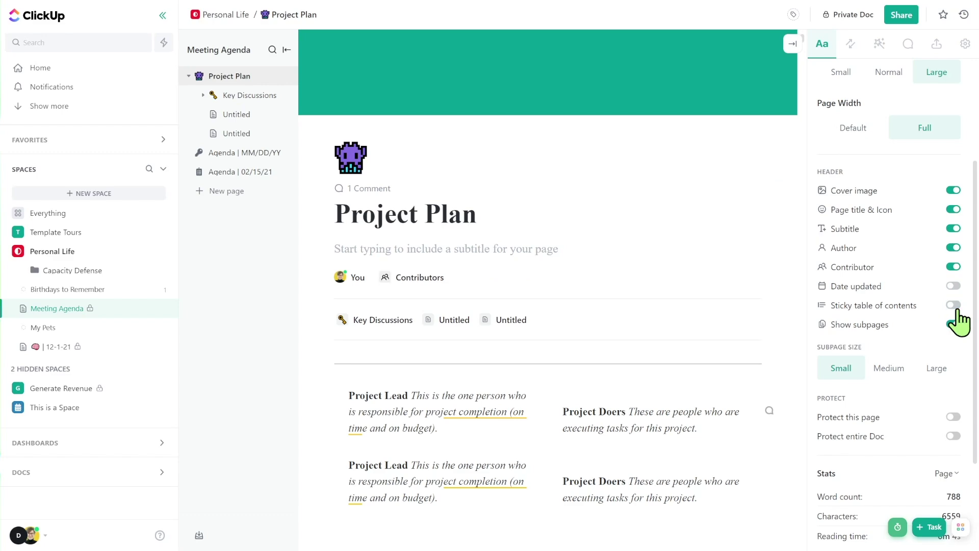
{"action": "left_click", "coordinate": [952, 306]}
Step: Jump to the Desired Results section from the sticky table of contents and return to the beginning of the page
{"action": "mouse_move", "coordinate": [770, 196]}
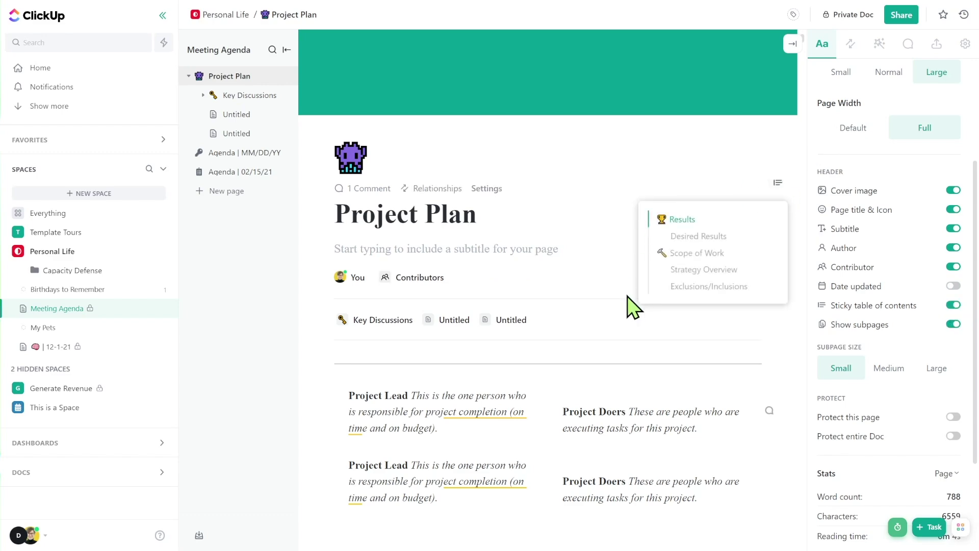
{"action": "scroll", "coordinate": [753, 352], "scroll_direction": "down", "scroll_amount": 4}
{"action": "scroll", "coordinate": [753, 352], "scroll_direction": "down", "scroll_amount": 5}
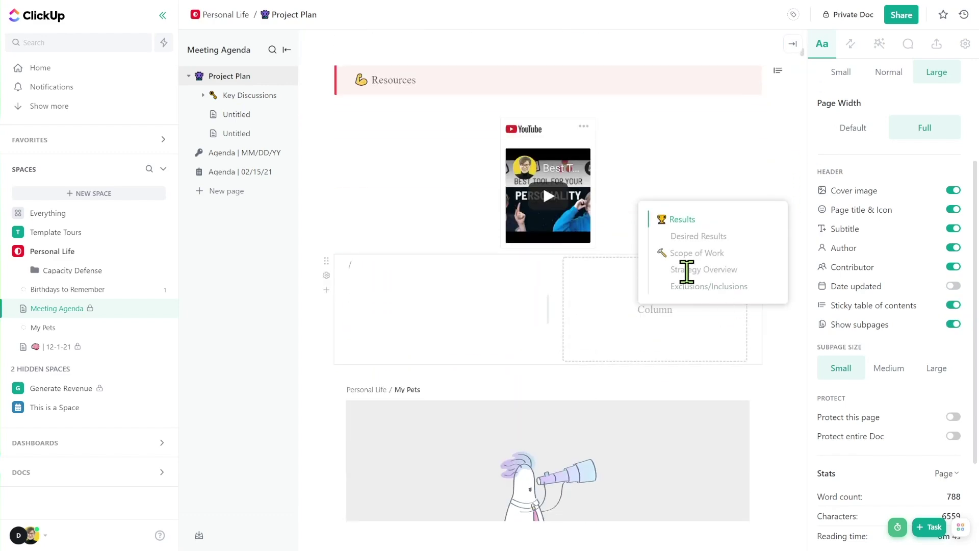
{"action": "left_click", "coordinate": [686, 240]}
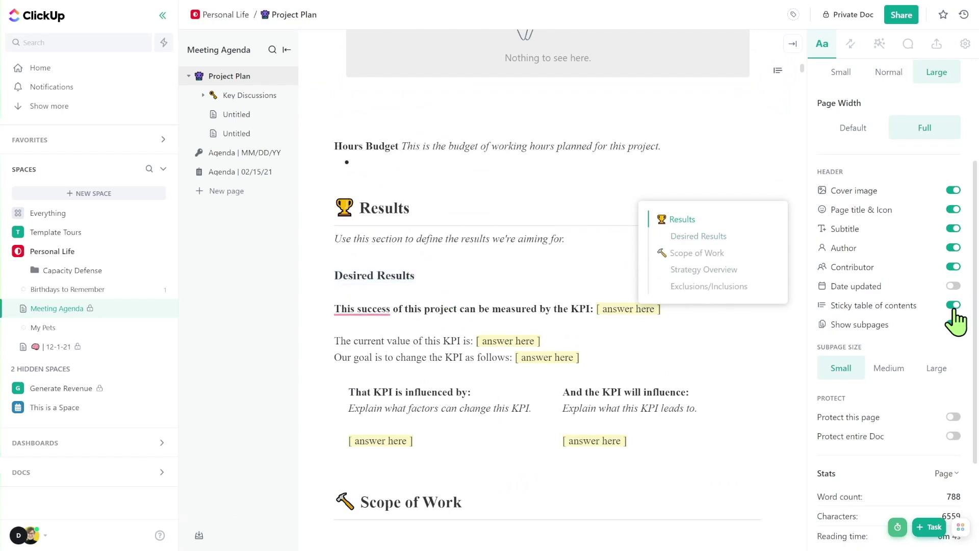
{"action": "scroll", "coordinate": [590, 252], "scroll_direction": "up", "scroll_amount": 10}
{"action": "scroll", "coordinate": [908, 339], "scroll_direction": "up", "scroll_amount": 3}
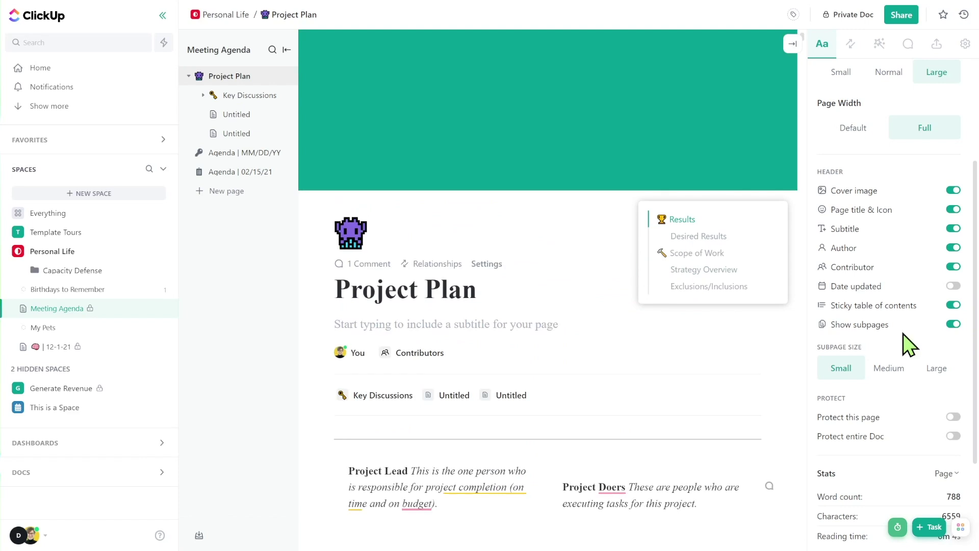
Step: Turn on showing the page stats while typing and expand the word count display
{"action": "left_click", "coordinate": [954, 404]}
{"action": "left_click", "coordinate": [953, 404]}
{"action": "scroll", "coordinate": [952, 413], "scroll_direction": "down", "scroll_amount": 3}
{"action": "scroll", "coordinate": [949, 408], "scroll_direction": "down", "scroll_amount": 2}
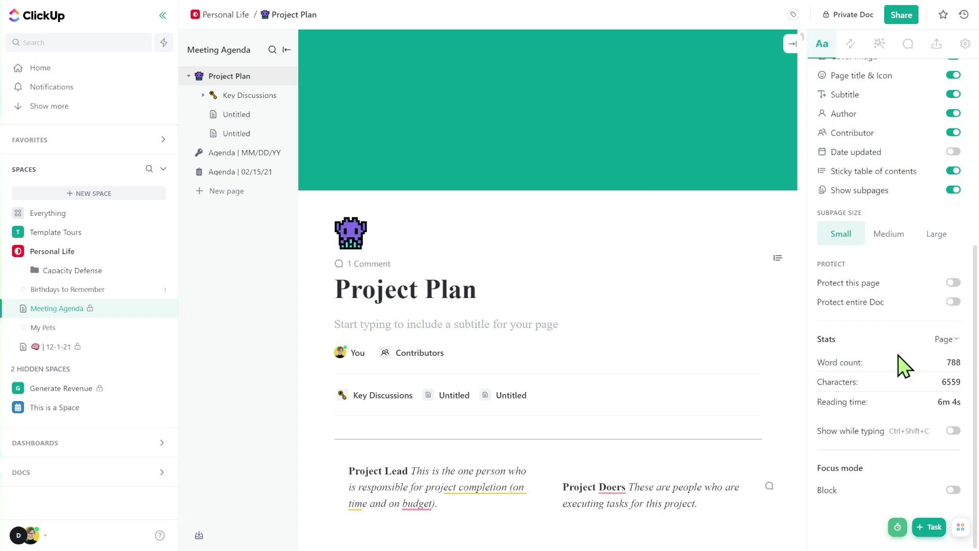
{"action": "left_click_drag", "start_coordinate": [947, 364], "coordinate": [973, 405]}
{"action": "left_click", "coordinate": [974, 408]}
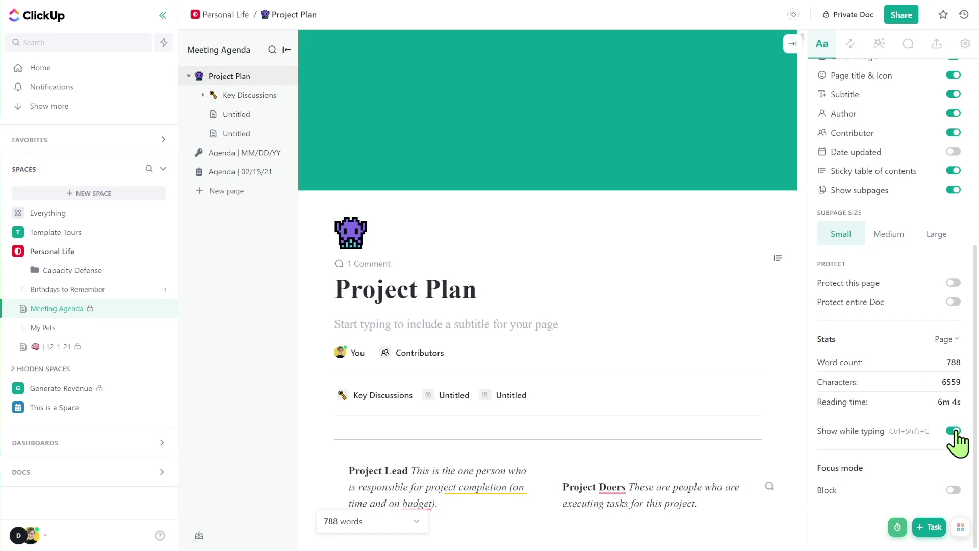
{"action": "left_click", "coordinate": [410, 521]}
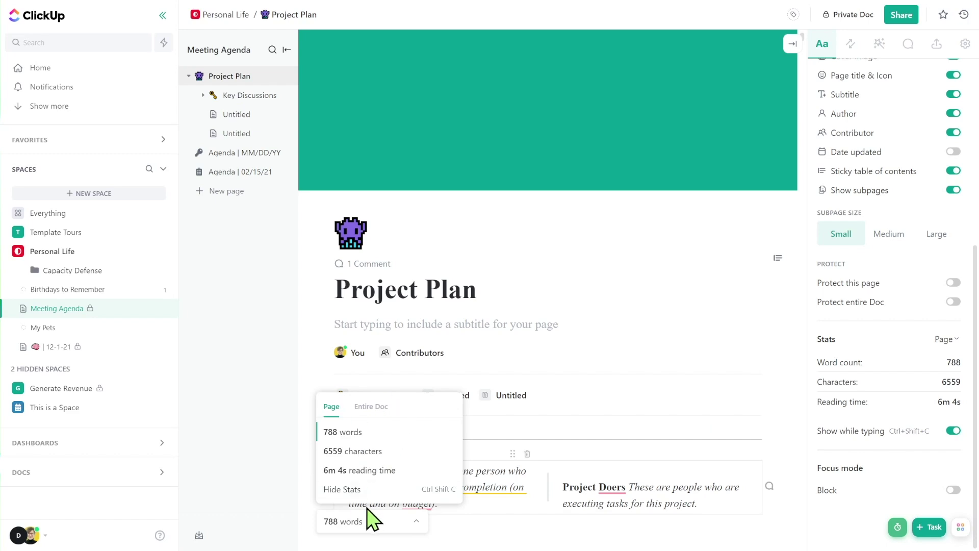
Step: Try Block focus mode on the second Project Lead paragraph
{"action": "scroll", "coordinate": [366, 508], "scroll_direction": "down", "scroll_amount": 3}
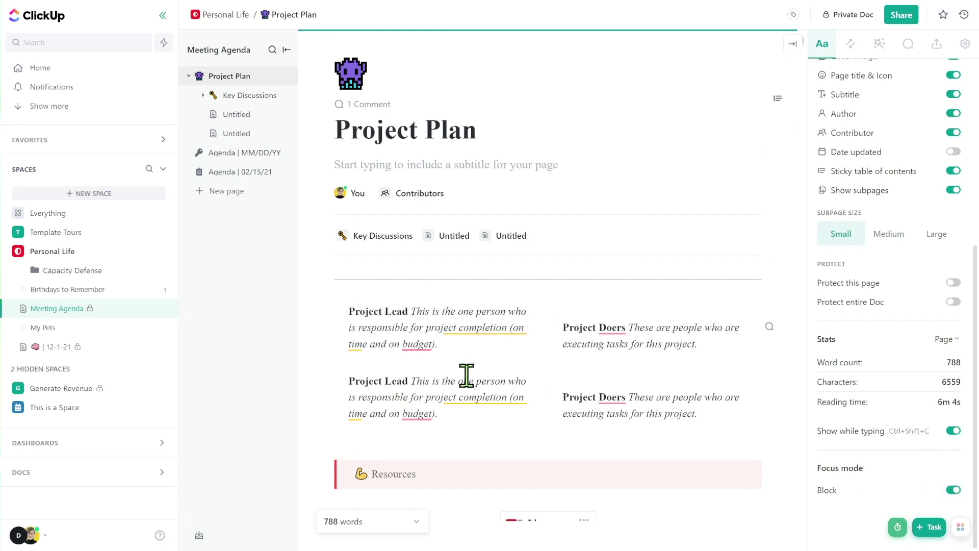
{"action": "left_click", "coordinate": [463, 397]}
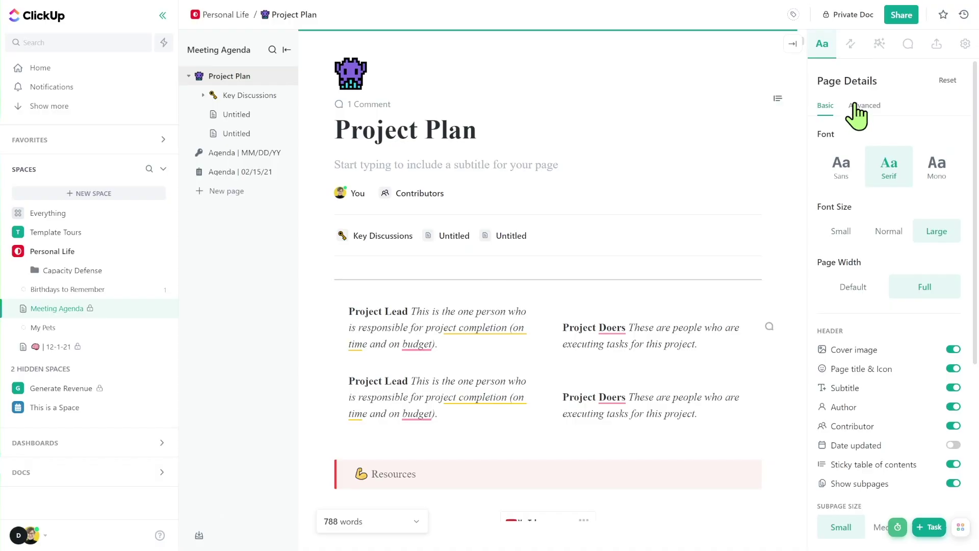
Step: In the advanced typography settings, enlarge the font size, maximise line height, and set paragraph spacing and page width to about halfway
{"action": "left_click", "coordinate": [858, 105]}
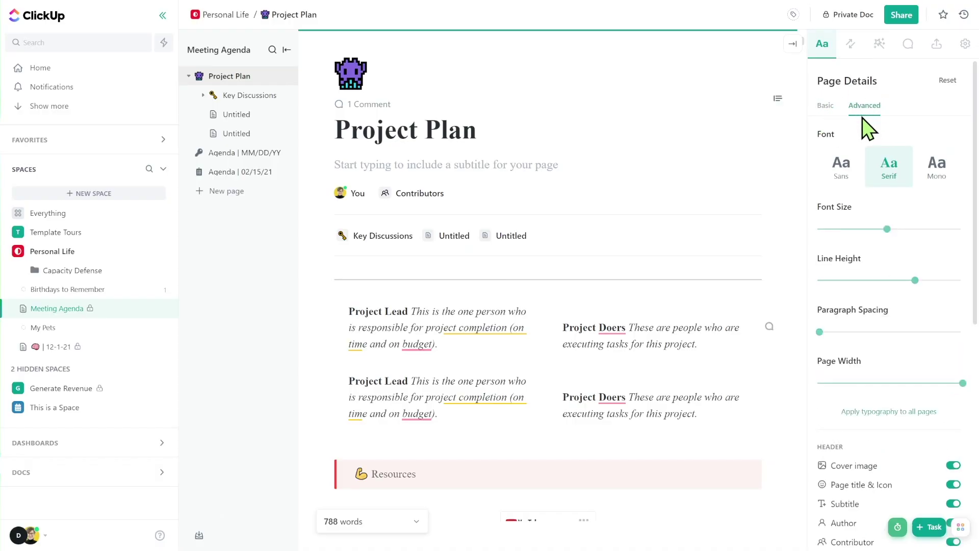
{"action": "left_click_drag", "start_coordinate": [888, 228], "coordinate": [933, 233]}
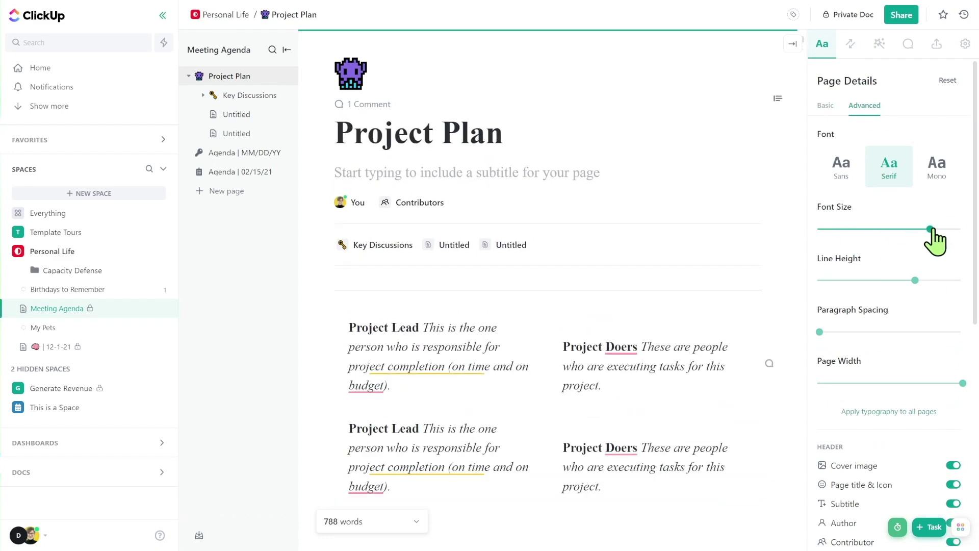
{"action": "left_click_drag", "start_coordinate": [918, 284], "coordinate": [975, 319]}
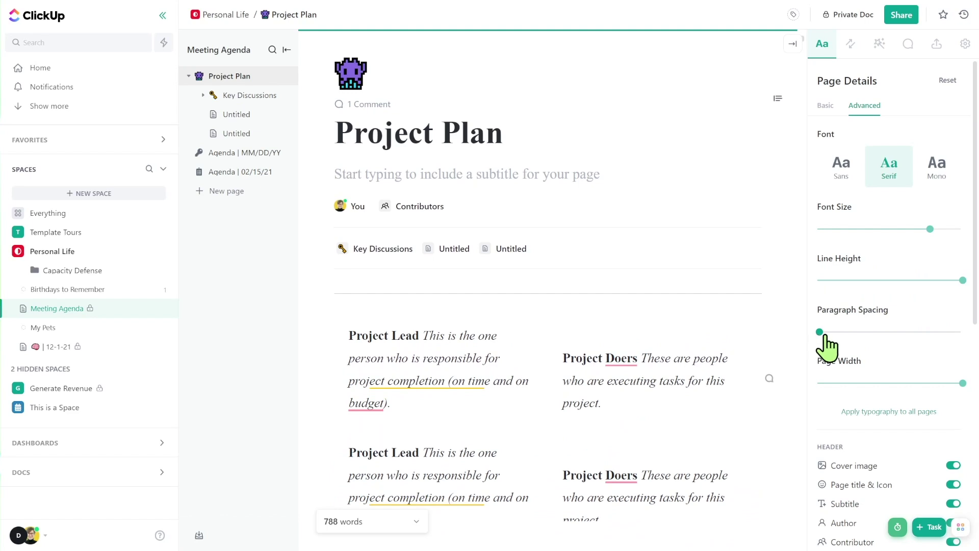
{"action": "left_click_drag", "start_coordinate": [820, 332], "coordinate": [892, 332]}
{"action": "left_click", "coordinate": [894, 383]}
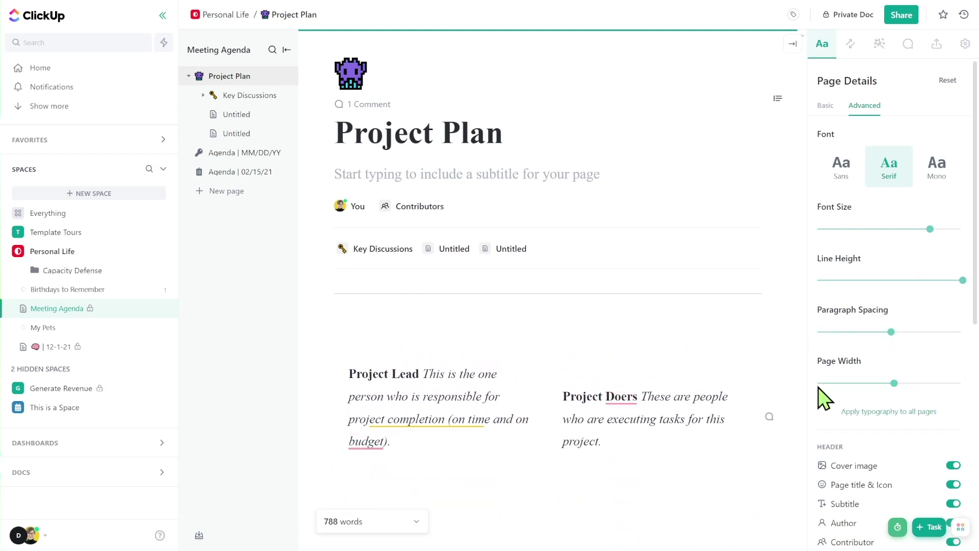
Step: Compare the Basic and Advanced page details settings, ending on the Basic ones
{"action": "scroll", "coordinate": [898, 380], "scroll_direction": "down", "scroll_amount": 8}
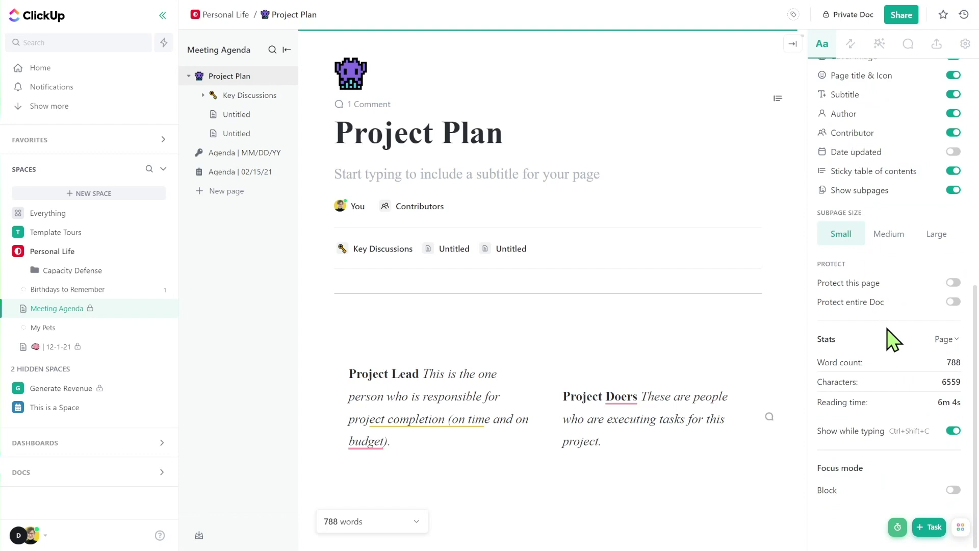
{"action": "scroll", "coordinate": [888, 329], "scroll_direction": "up", "scroll_amount": 8}
{"action": "left_click", "coordinate": [826, 107]}
{"action": "left_click", "coordinate": [864, 107]}
{"action": "left_click", "coordinate": [824, 107]}
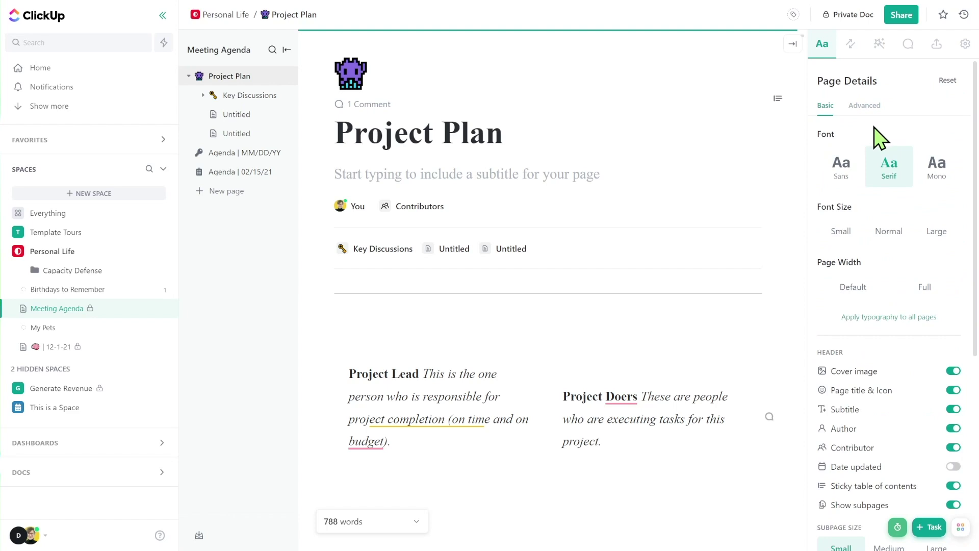
Step: Browse all doc templates and add the Cornell Notes template to the Meeting Agenda doc
{"action": "left_click", "coordinate": [880, 43]}
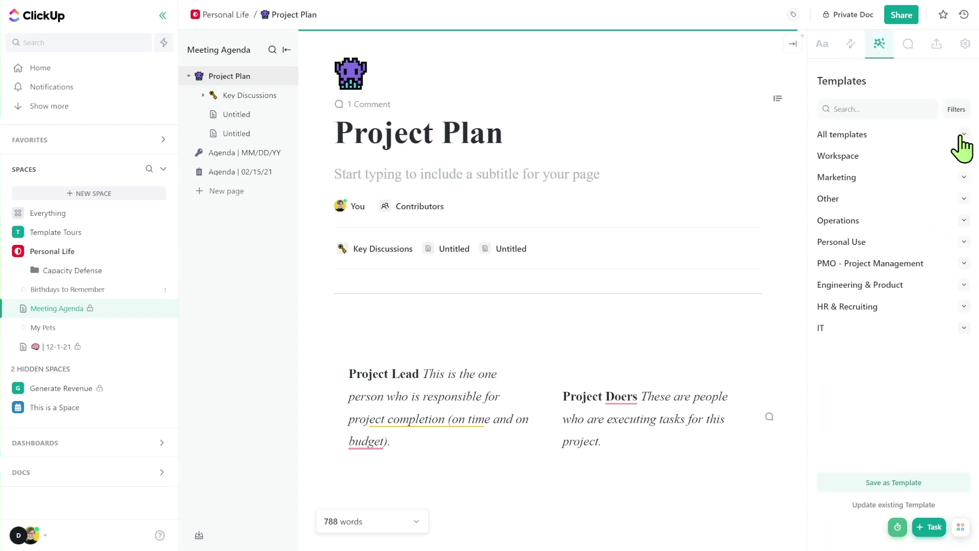
{"action": "left_click", "coordinate": [963, 135]}
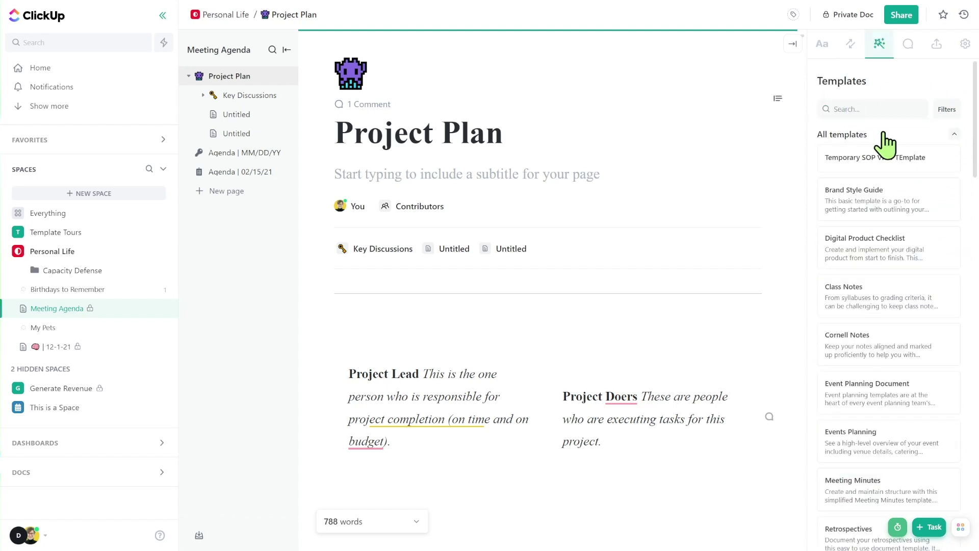
{"action": "mouse_move", "coordinate": [867, 156]}
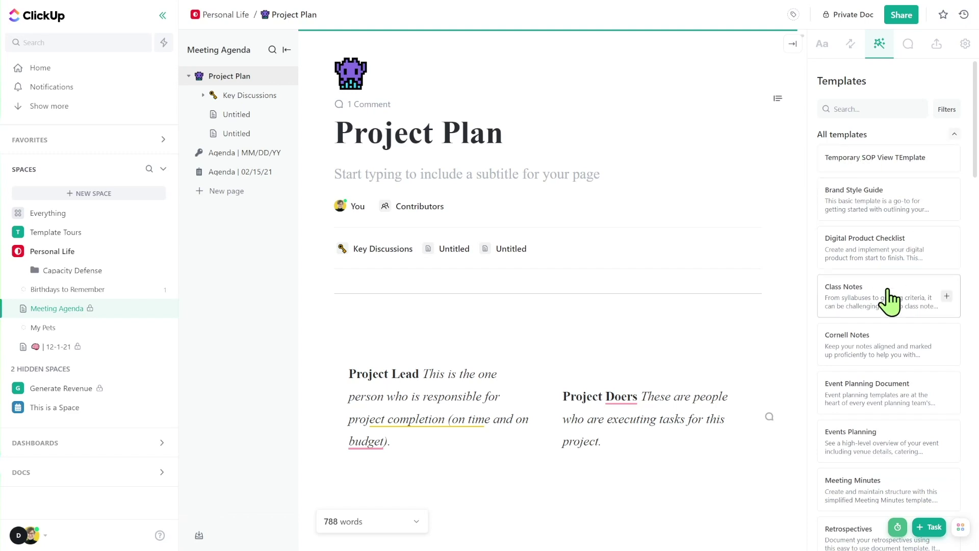
{"action": "left_click", "coordinate": [946, 345]}
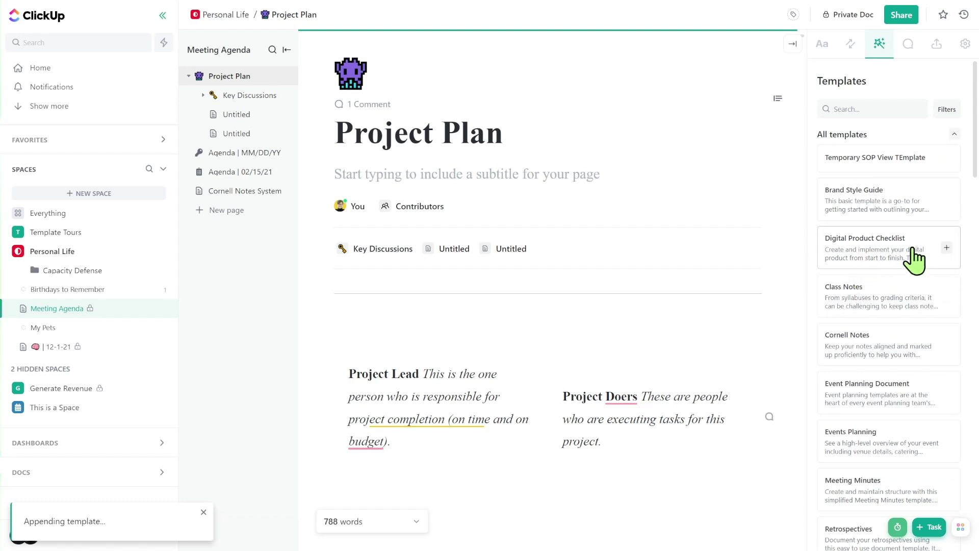
Step: Examine the doc's comments, export and import formats, page details and Doc Settings
{"action": "left_click", "coordinate": [911, 44]}
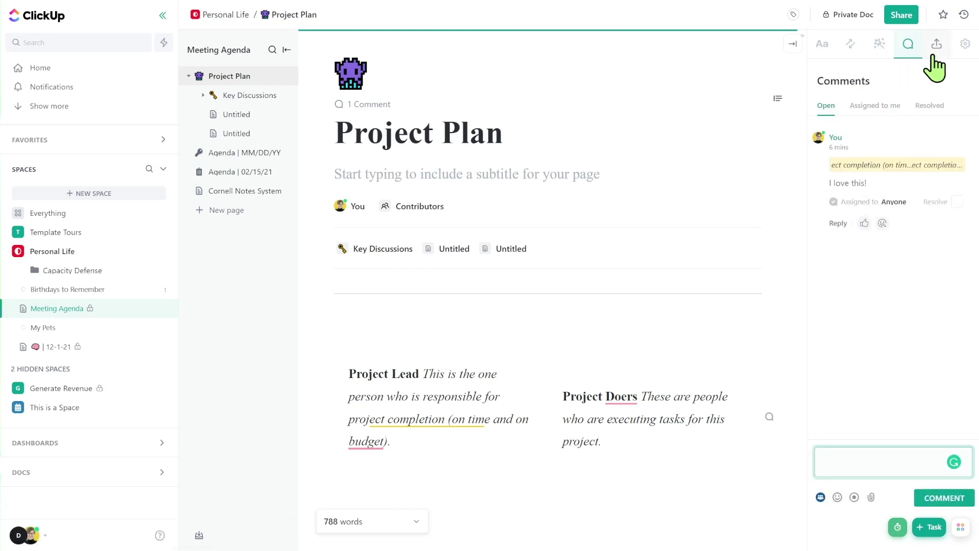
{"action": "left_click", "coordinate": [936, 45]}
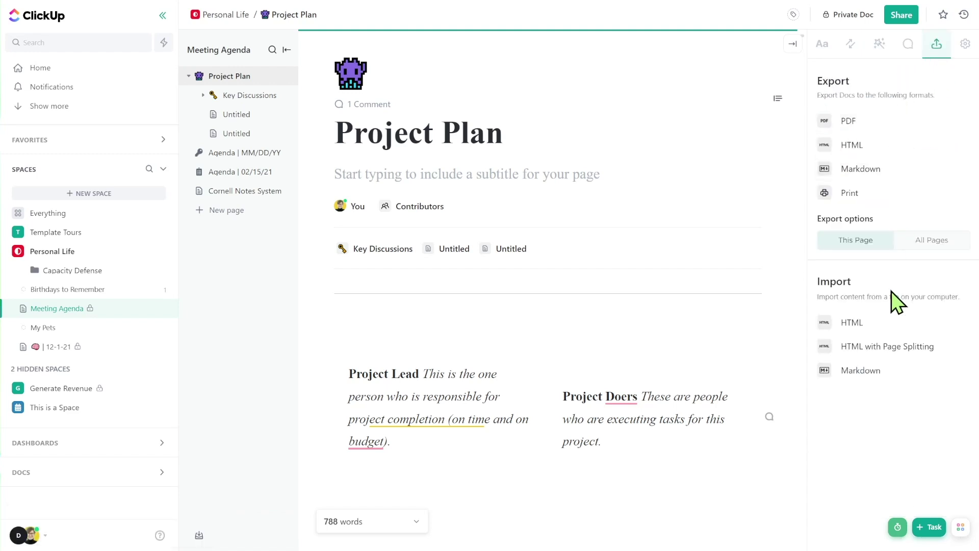
{"action": "left_click", "coordinate": [966, 46]}
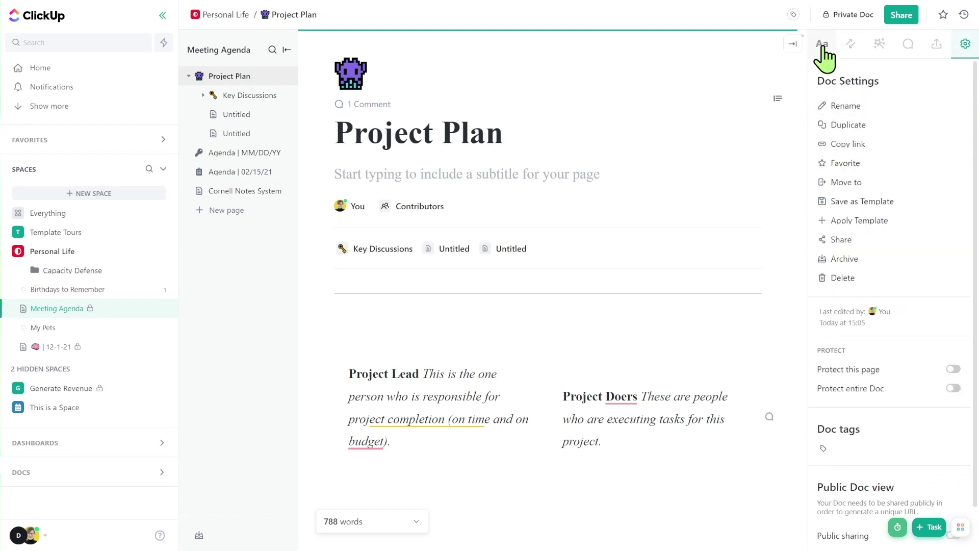
{"action": "left_click", "coordinate": [822, 45]}
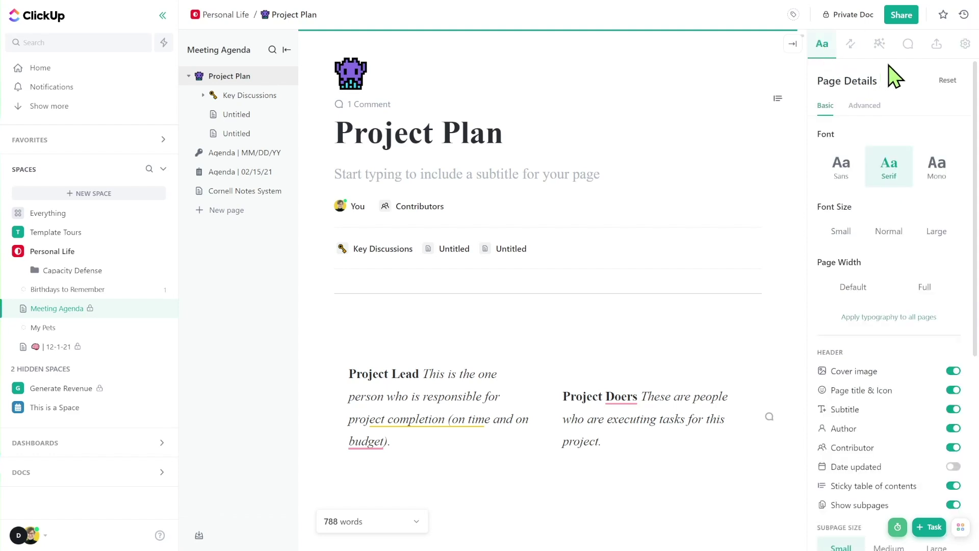
{"action": "left_click", "coordinate": [965, 46]}
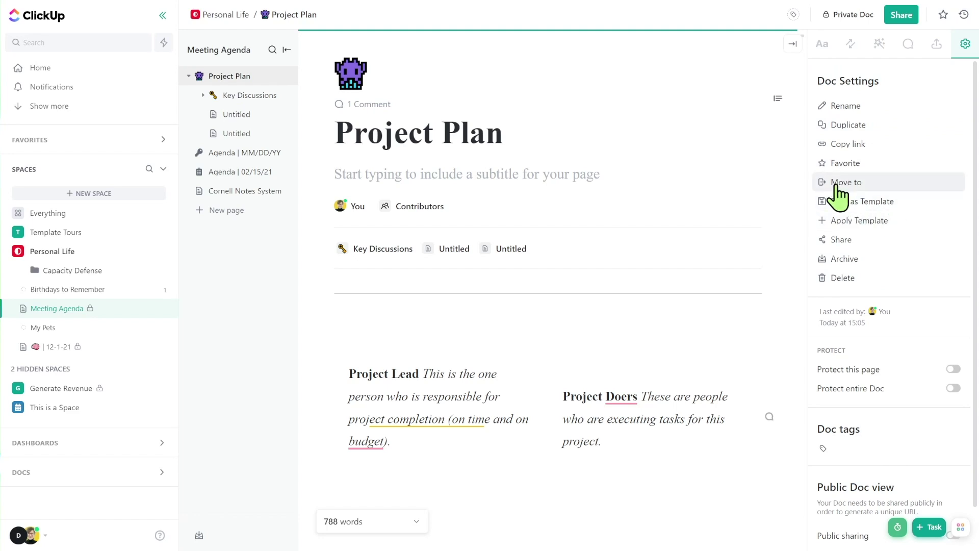
Step: Turn on public sharing for the Meeting Agenda doc and open its advanced sharing settings
{"action": "scroll", "coordinate": [875, 471], "scroll_direction": "down", "scroll_amount": 1}
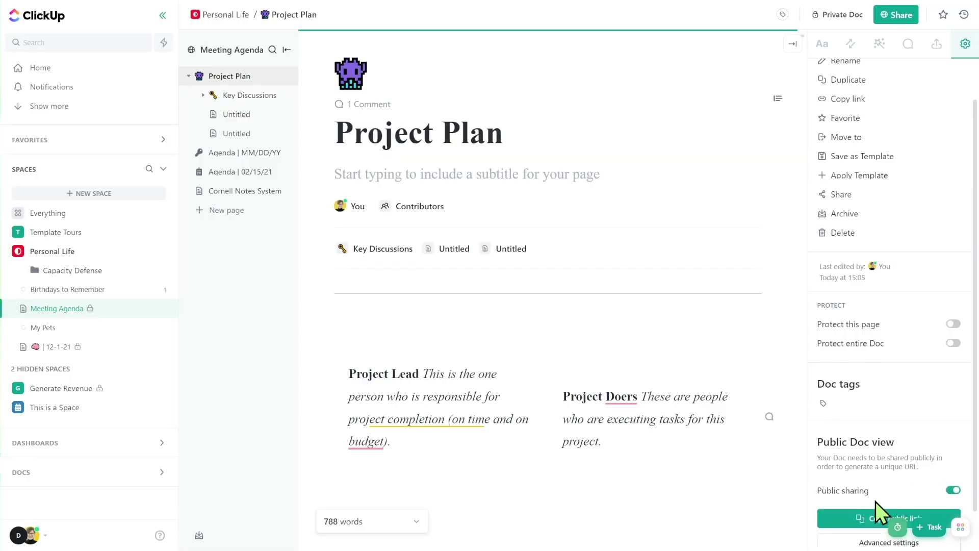
{"action": "scroll", "coordinate": [857, 503], "scroll_direction": "down", "scroll_amount": 1}
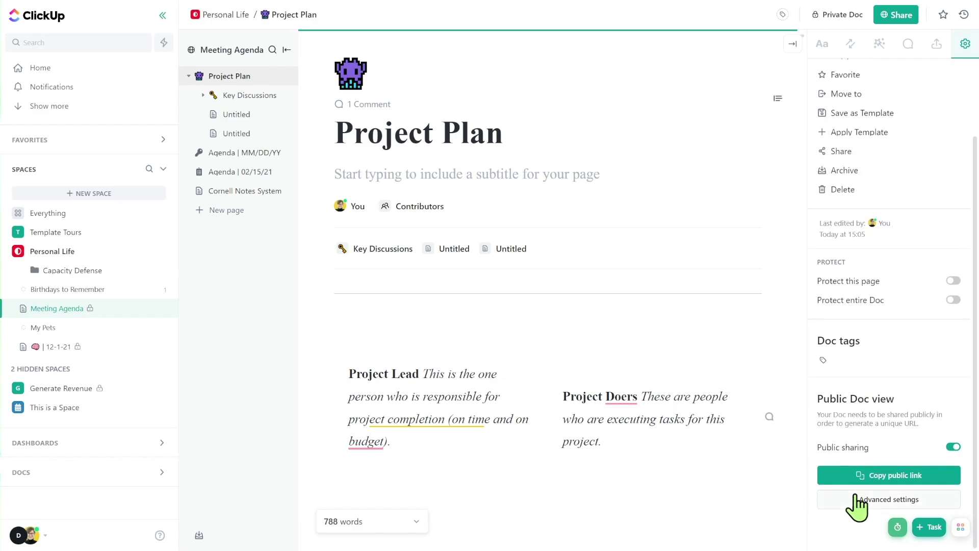
{"action": "left_click", "coordinate": [860, 501]}
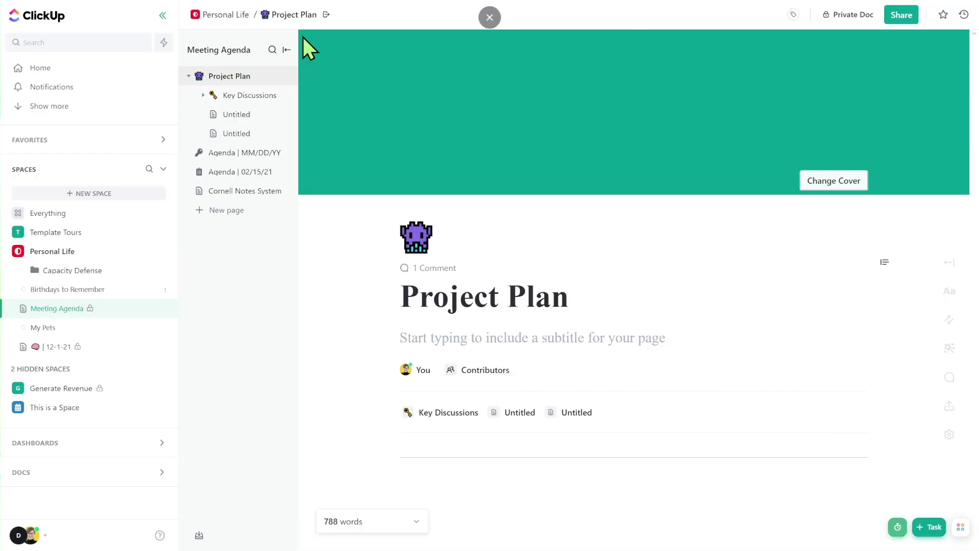
Step: Expand all nested subpages under Key Discussions and examine them in a widened page list with the page search open
{"action": "left_click", "coordinate": [203, 95]}
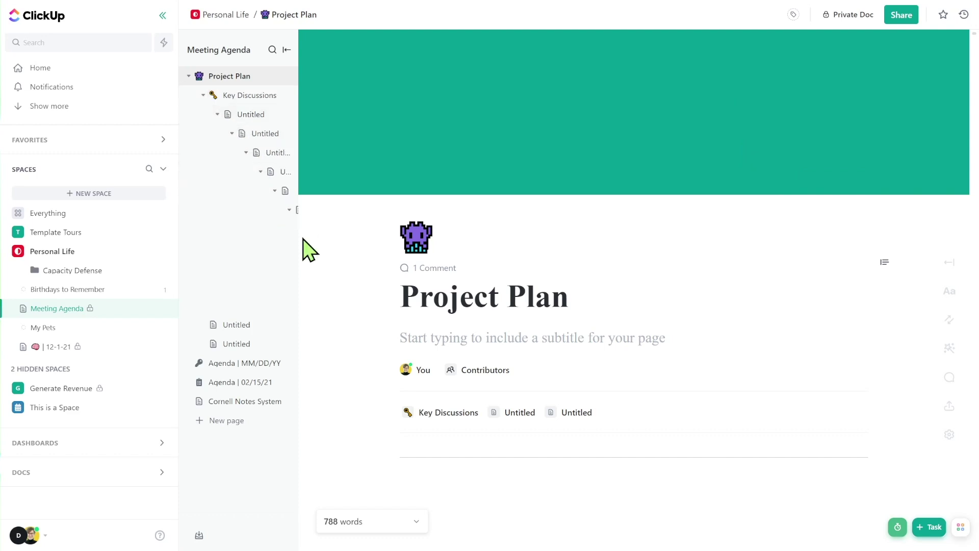
{"action": "left_click_drag", "start_coordinate": [299, 236], "coordinate": [640, 318]}
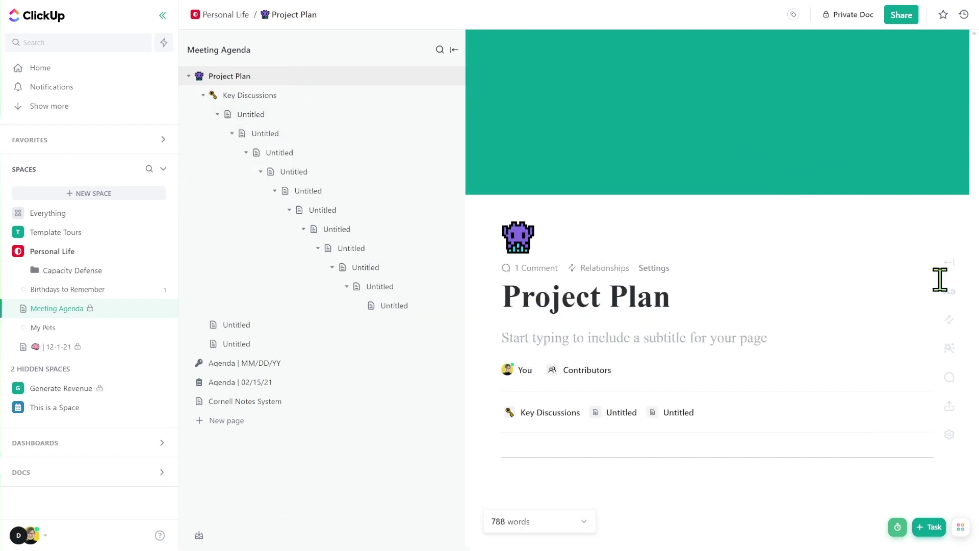
{"action": "left_click", "coordinate": [440, 49]}
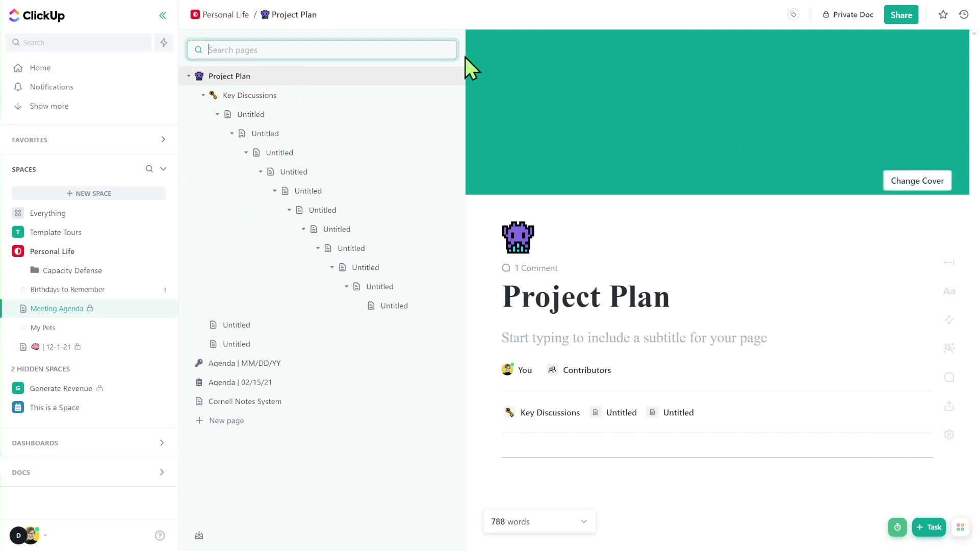
{"action": "left_click_drag", "start_coordinate": [461, 92], "coordinate": [269, 105]}
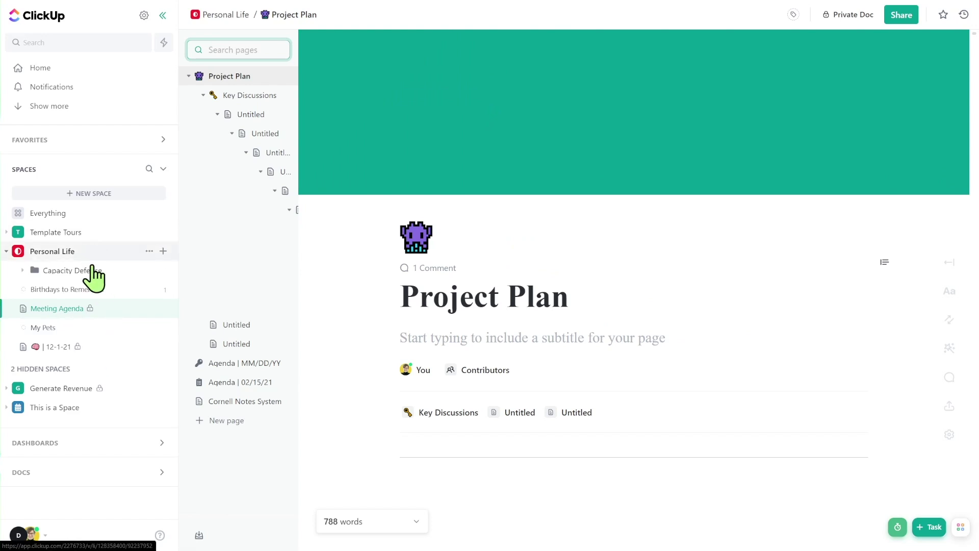
Step: View all docs in the workspace, and search the workspace's ClickApps for "doc"
{"action": "left_click", "coordinate": [94, 474]}
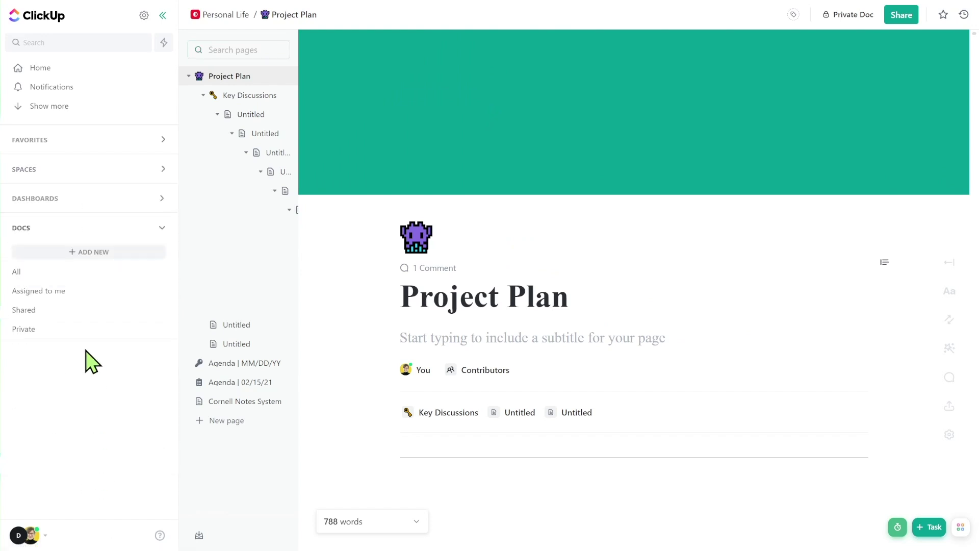
{"action": "left_click", "coordinate": [72, 279]}
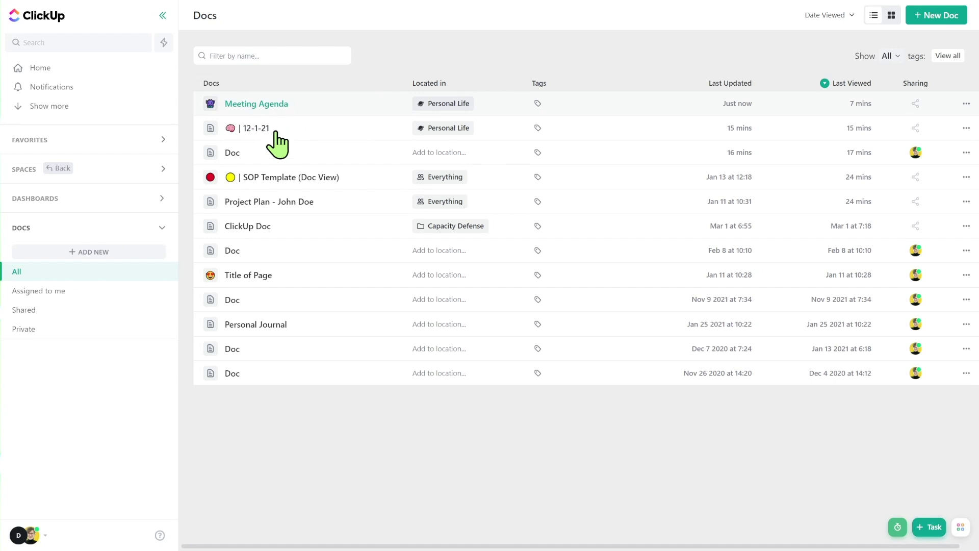
{"action": "left_click", "coordinate": [47, 535]}
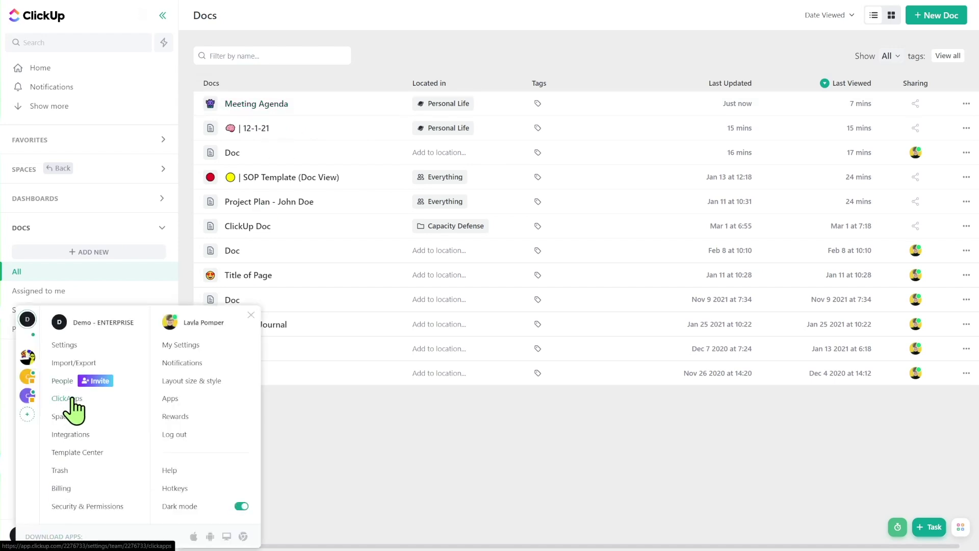
{"action": "left_click", "coordinate": [66, 400]}
{"action": "left_click", "coordinate": [203, 71]}
{"action": "type", "text": "doc"}
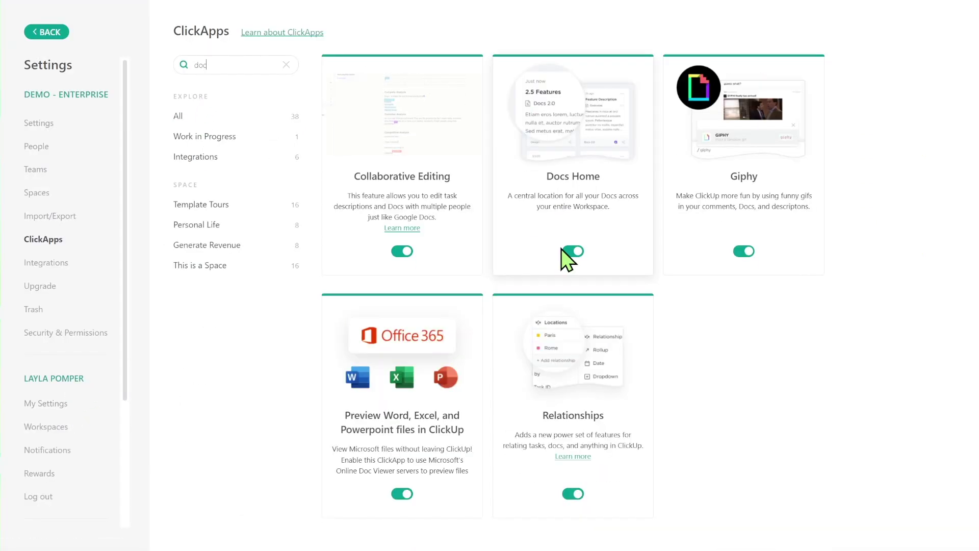
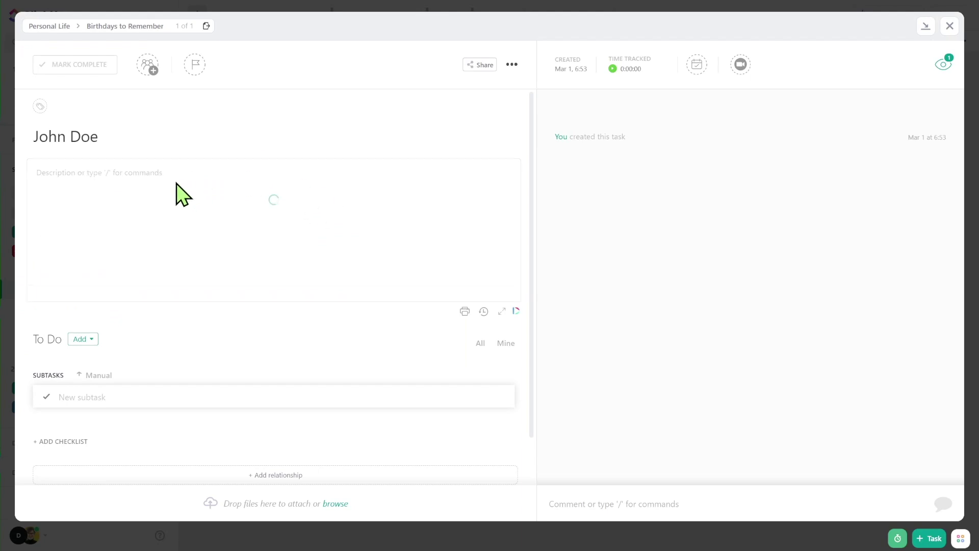
Step: Expand the Birthdays to Remember task's description, fill in the placeholder text "lkjlkj" on two lines and browse the slash commands
{"action": "left_click", "coordinate": [502, 312]}
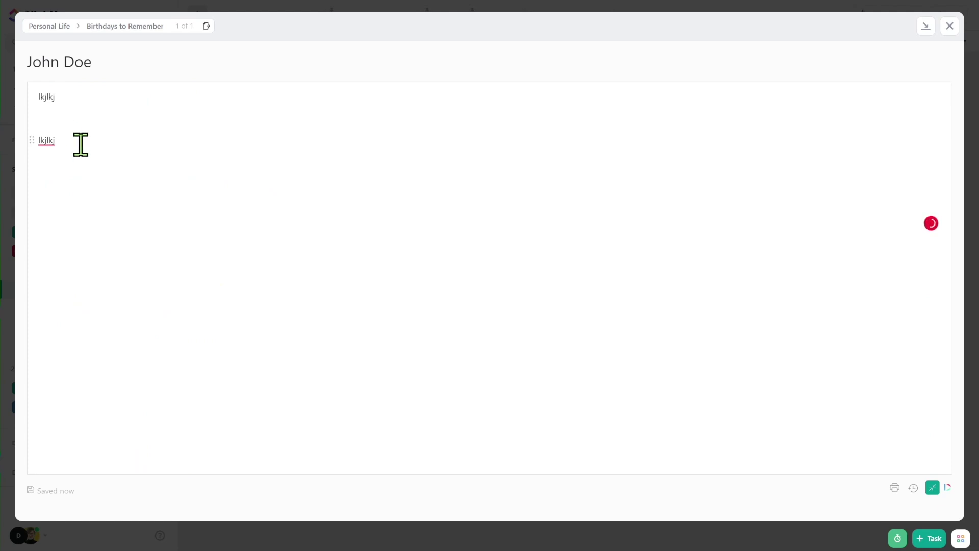
{"action": "key", "text": "Return"}
{"action": "type", "text": "/"}
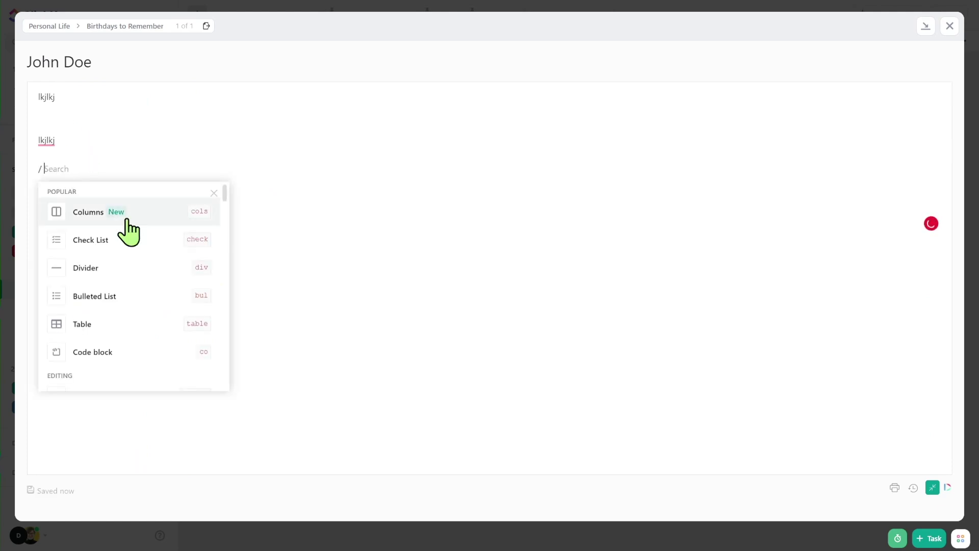
{"action": "scroll", "coordinate": [127, 220], "scroll_direction": "down", "scroll_amount": 6}
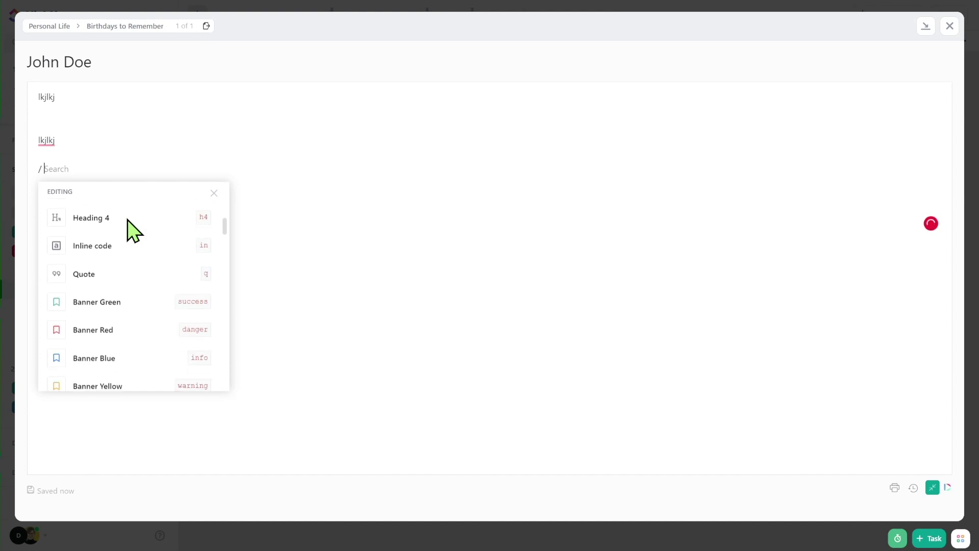
{"action": "scroll", "coordinate": [132, 230], "scroll_direction": "down", "scroll_amount": 3}
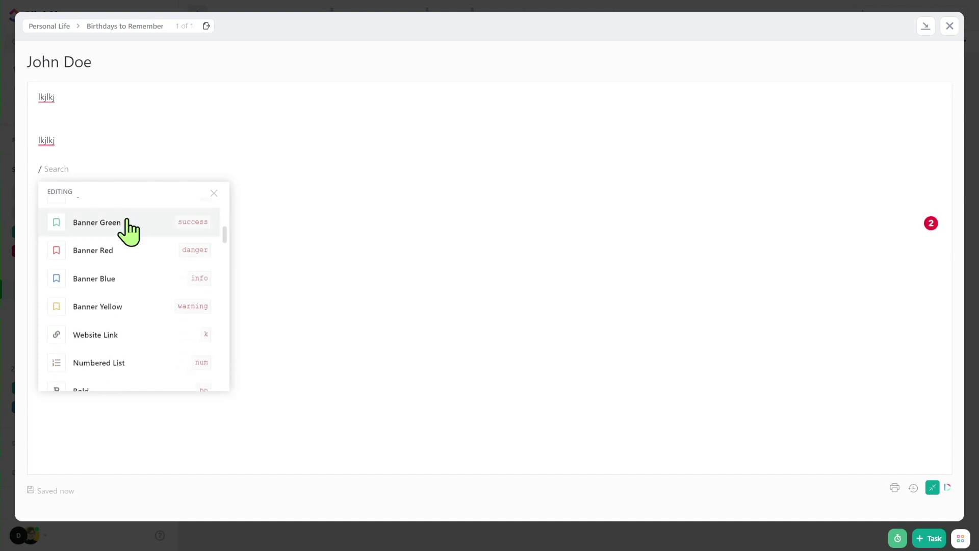
{"action": "left_click", "coordinate": [563, 237]}
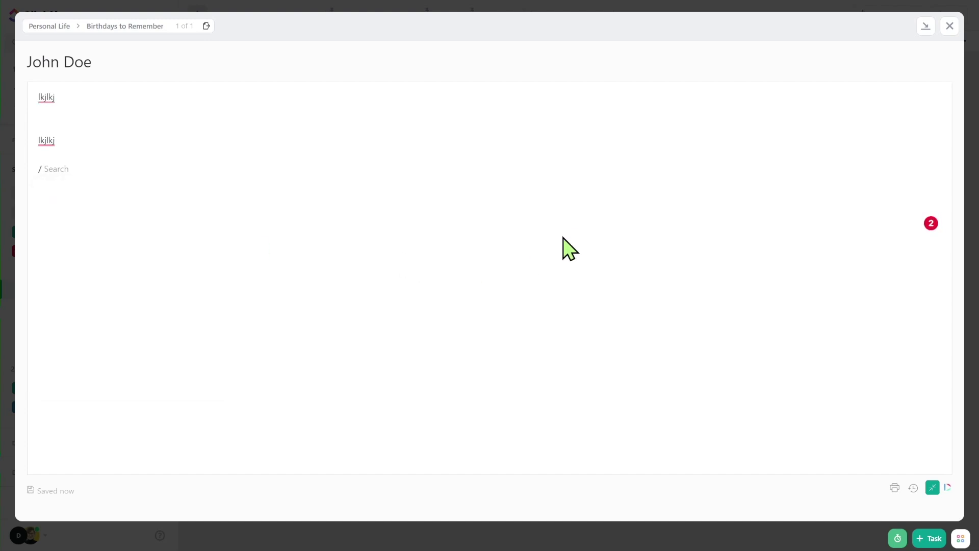
{"action": "left_click", "coordinate": [950, 26]}
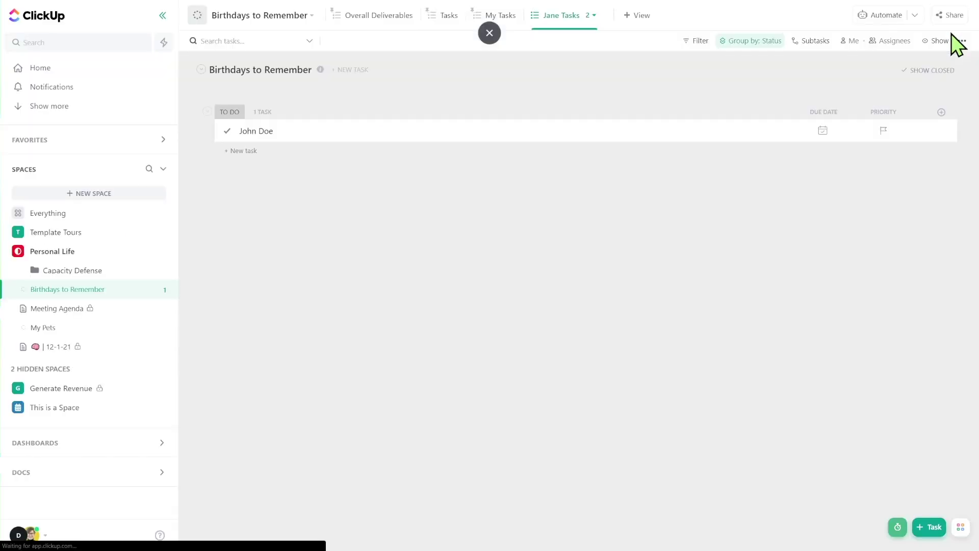
Step: Review the Project Plan, Agenda | MM/DD/YY and Cornell Notes System pages of the Meeting Agenda doc
{"action": "left_click", "coordinate": [53, 309]}
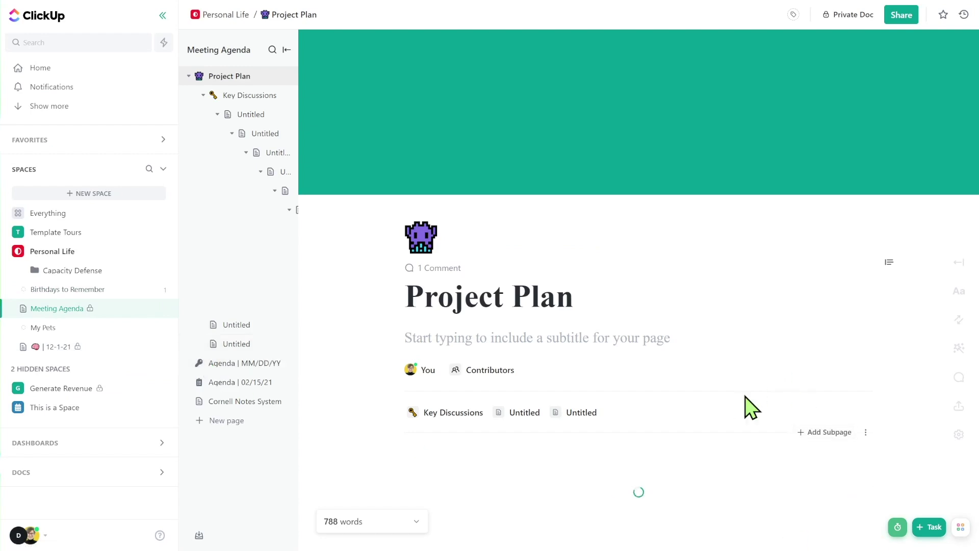
{"action": "scroll", "coordinate": [634, 255], "scroll_direction": "down", "scroll_amount": 10}
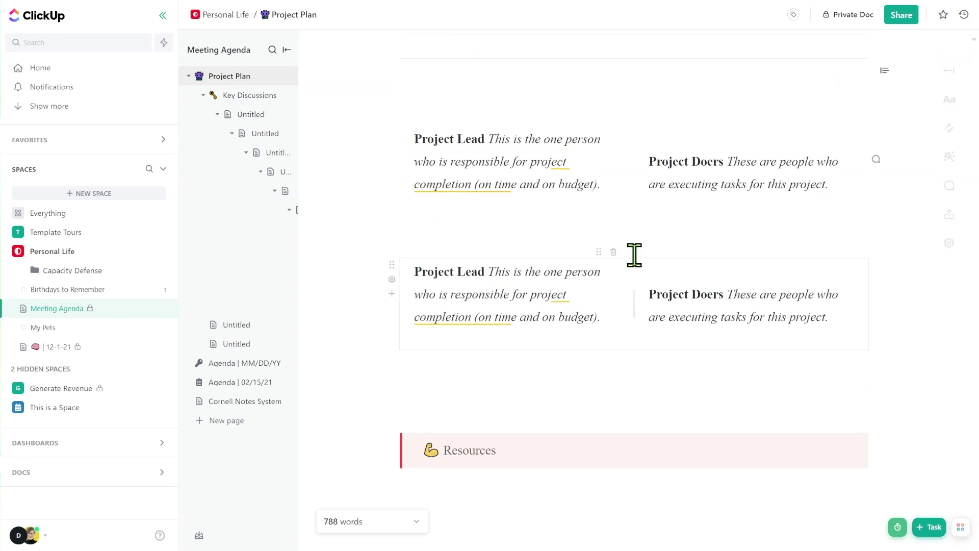
{"action": "left_click", "coordinate": [245, 367]}
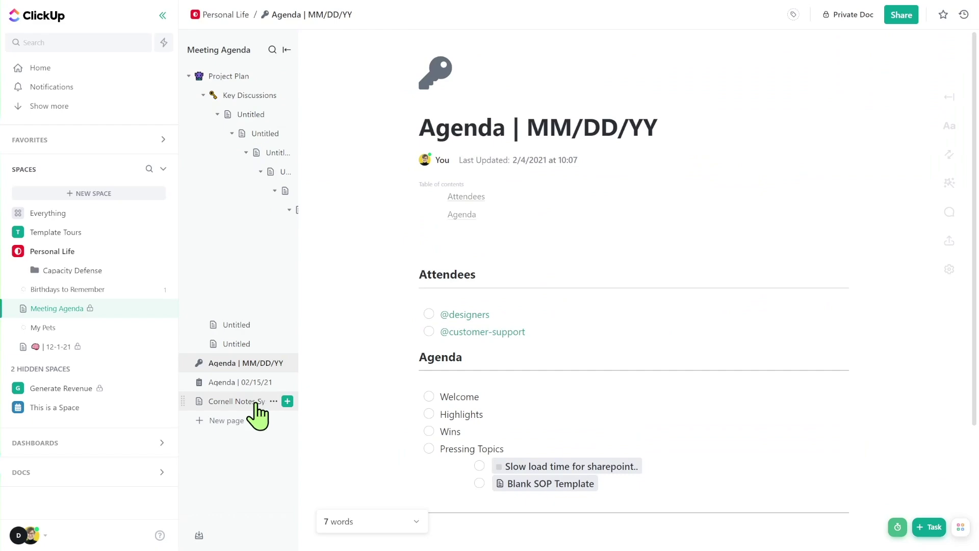
{"action": "left_click", "coordinate": [240, 402]}
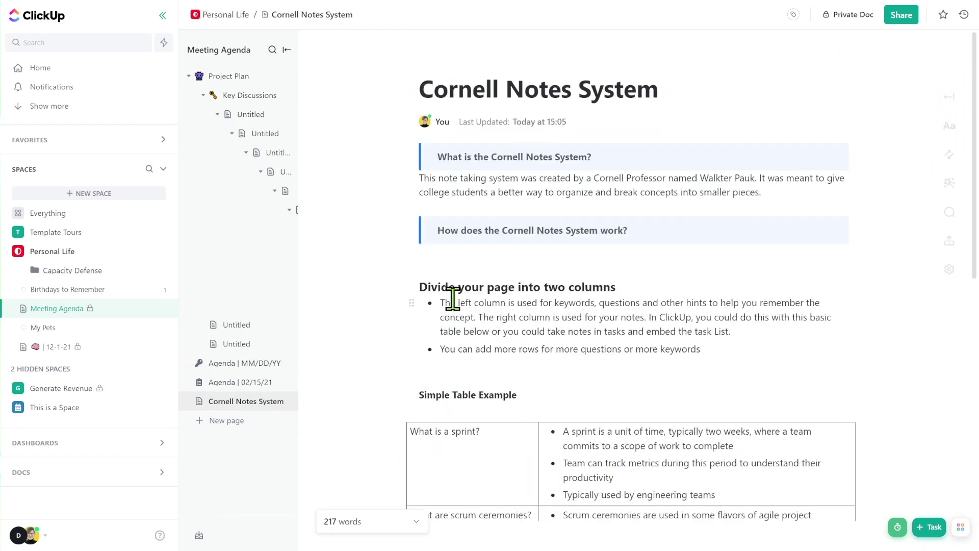
{"action": "scroll", "coordinate": [453, 298], "scroll_direction": "down", "scroll_amount": 8}
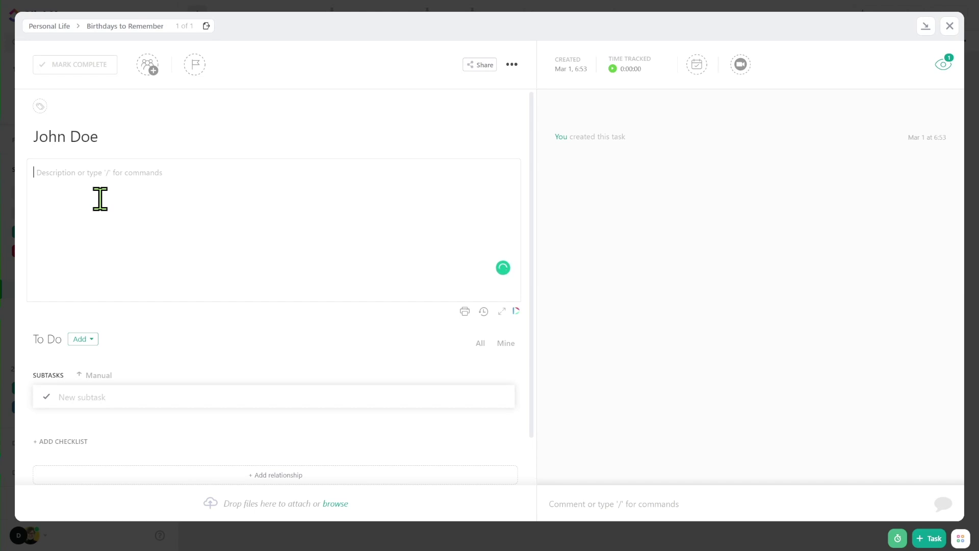
Step: Mention the Project Plan doc page in the Birthdays to Remember task's description and add the text "<-- t" after it
{"action": "type", "text": "@@@"}
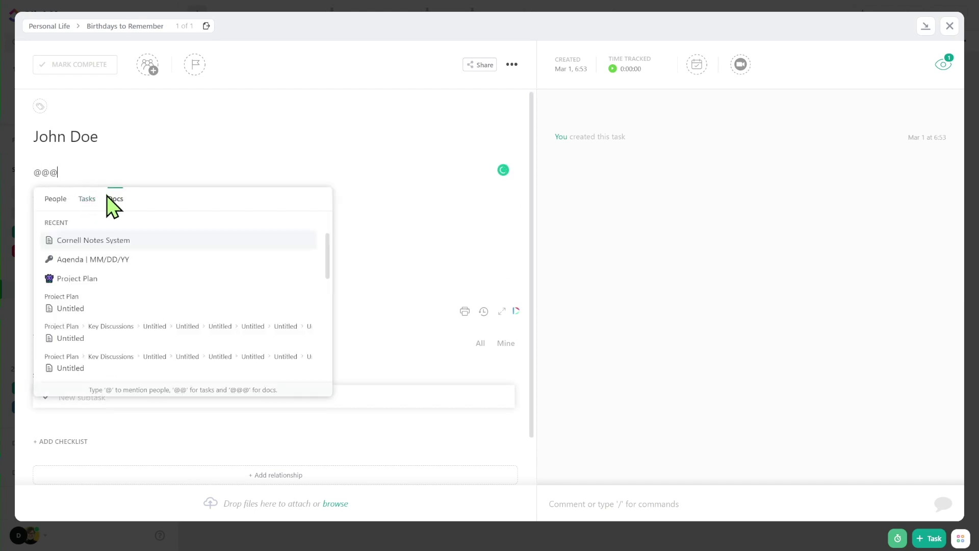
{"action": "left_click", "coordinate": [118, 276]}
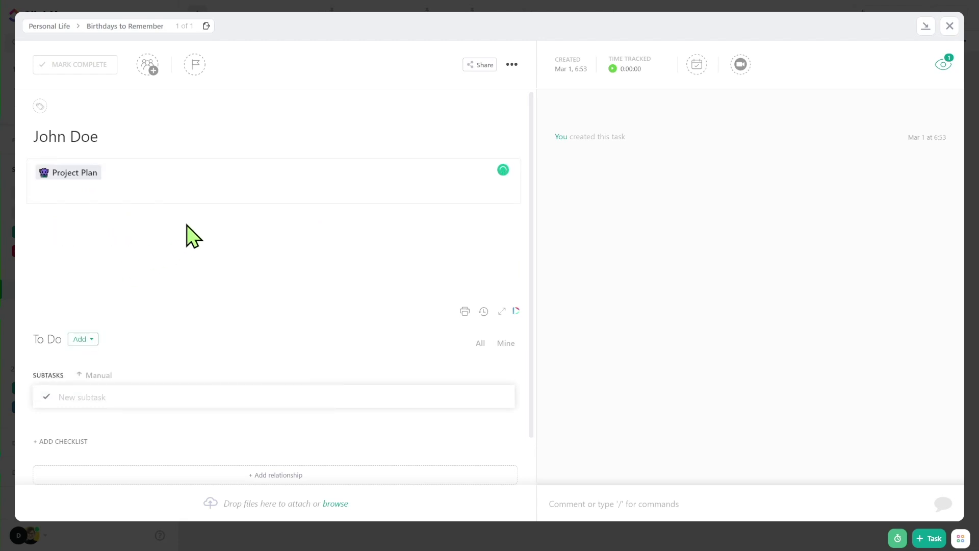
{"action": "type", "text": "<-- t"}
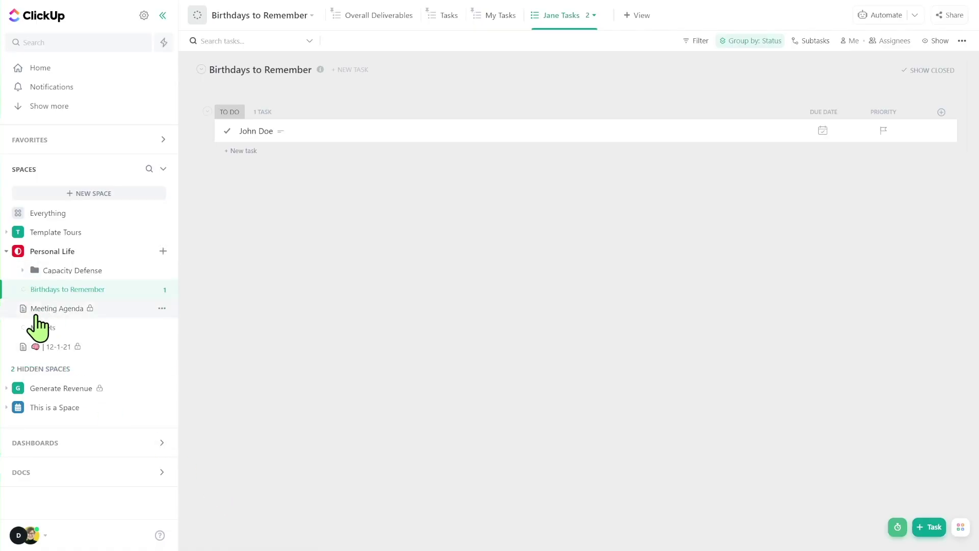
Step: Move the Meeting Agenda doc below My Pets in the Personal Life space
{"action": "left_click_drag", "start_coordinate": [37, 318], "coordinate": [97, 345]}
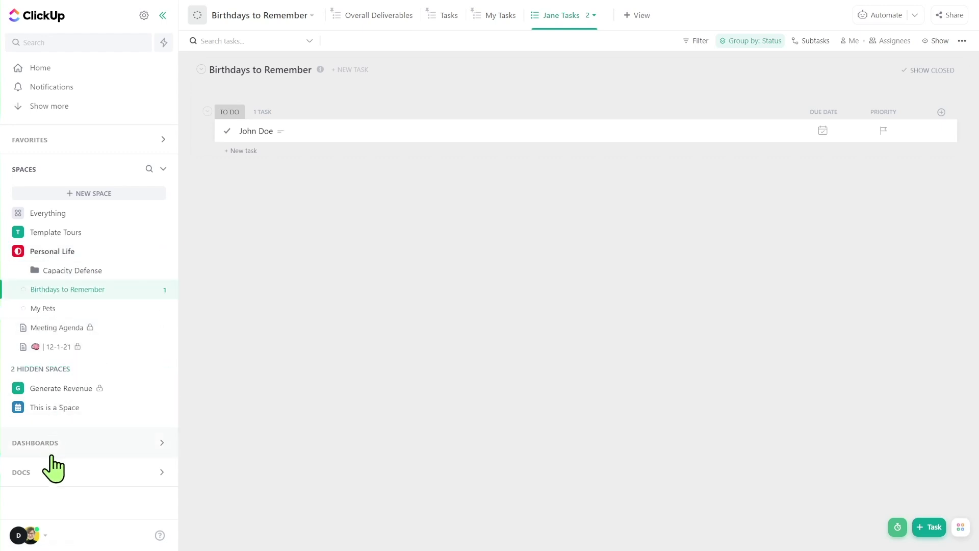
Step: Show all workspace docs in grid view
{"action": "left_click", "coordinate": [52, 455]}
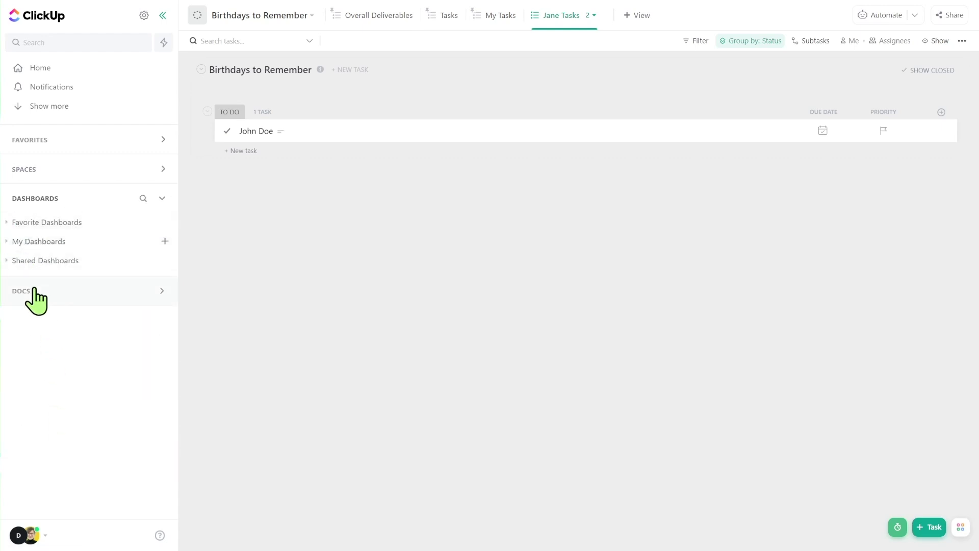
{"action": "left_click", "coordinate": [34, 289]}
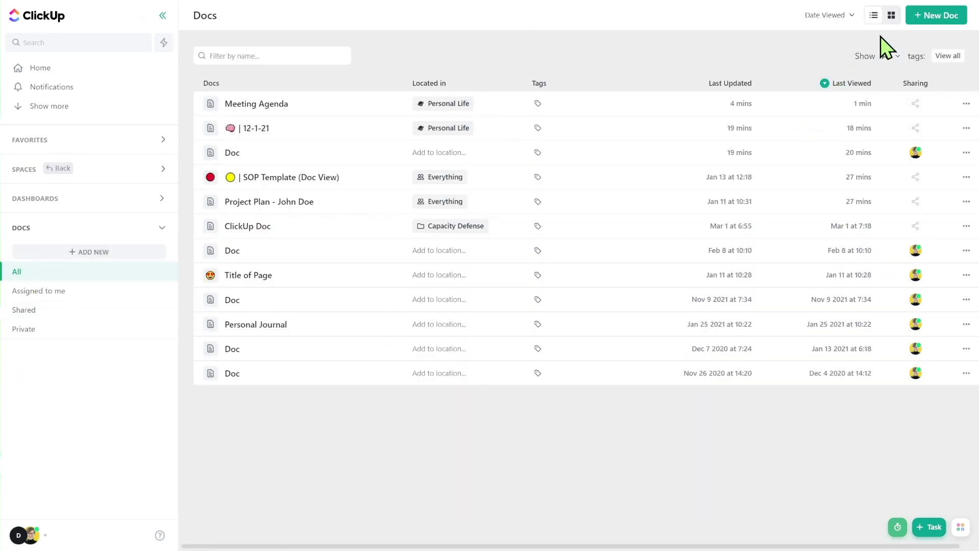
{"action": "left_click", "coordinate": [892, 15]}
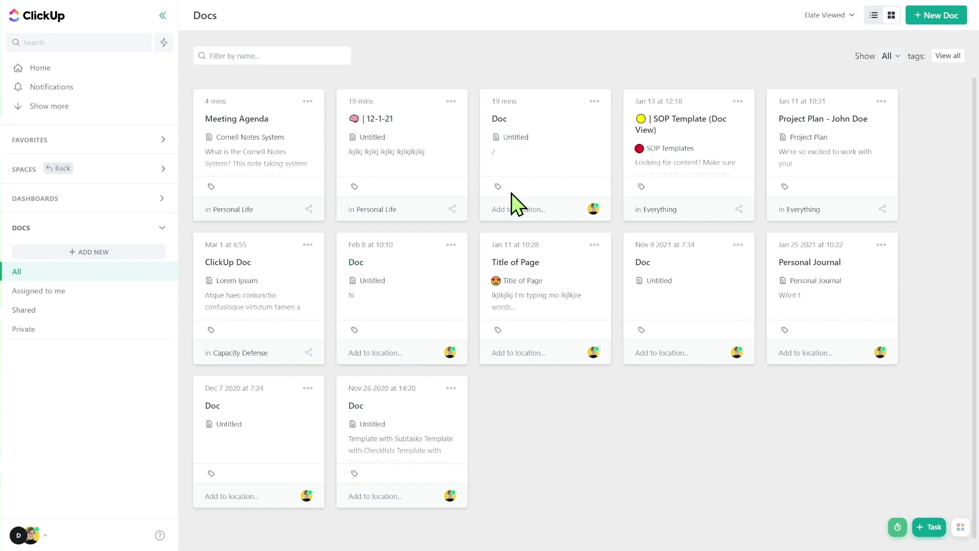
Step: Add the untitled Doc containing only "/" to the sidebar in the Personal Life space's Capacity Defense folder
{"action": "left_click", "coordinate": [117, 175]}
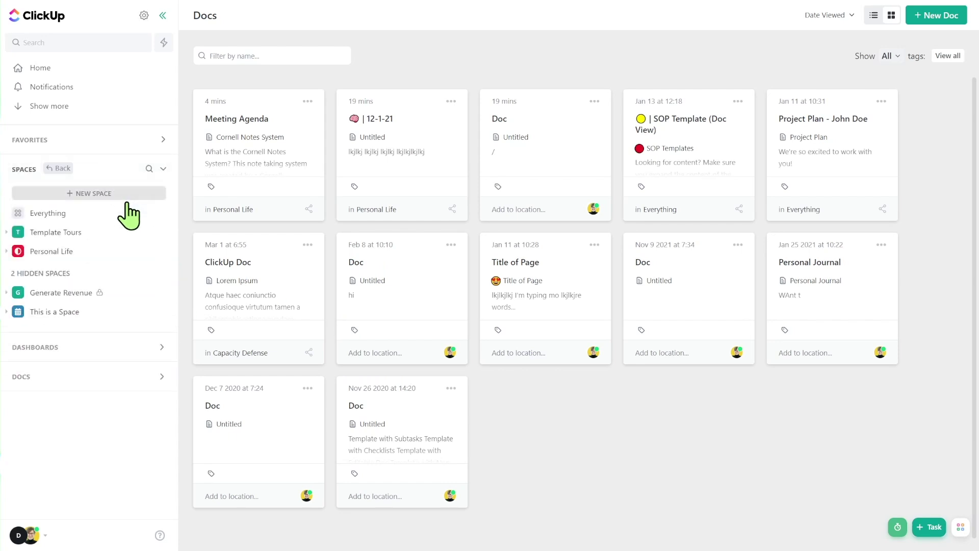
{"action": "left_click", "coordinate": [515, 212]}
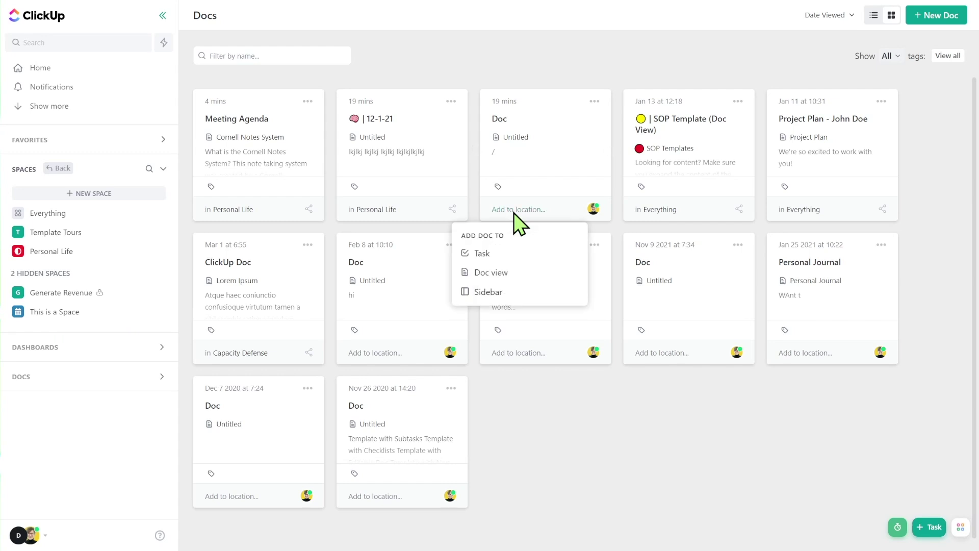
{"action": "left_click", "coordinate": [501, 300]}
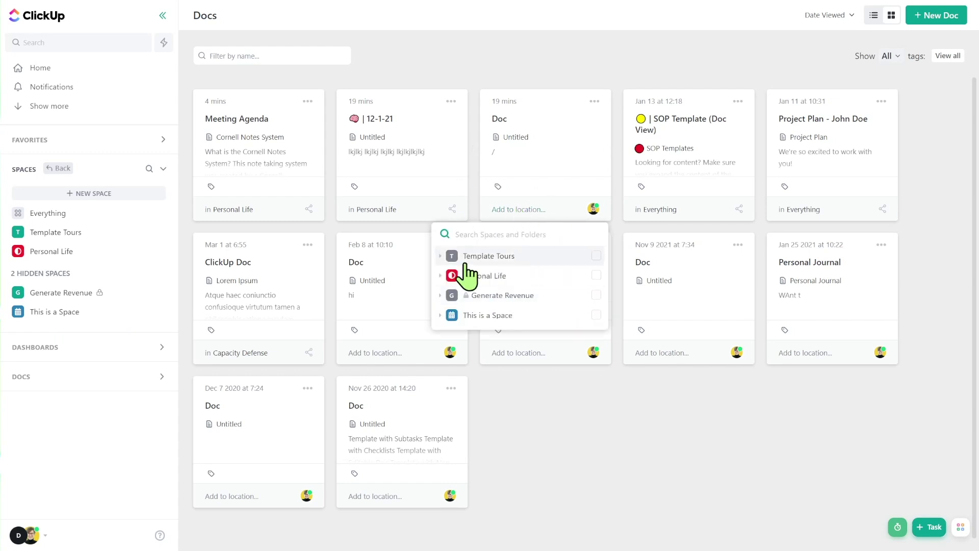
{"action": "left_click", "coordinate": [440, 256]}
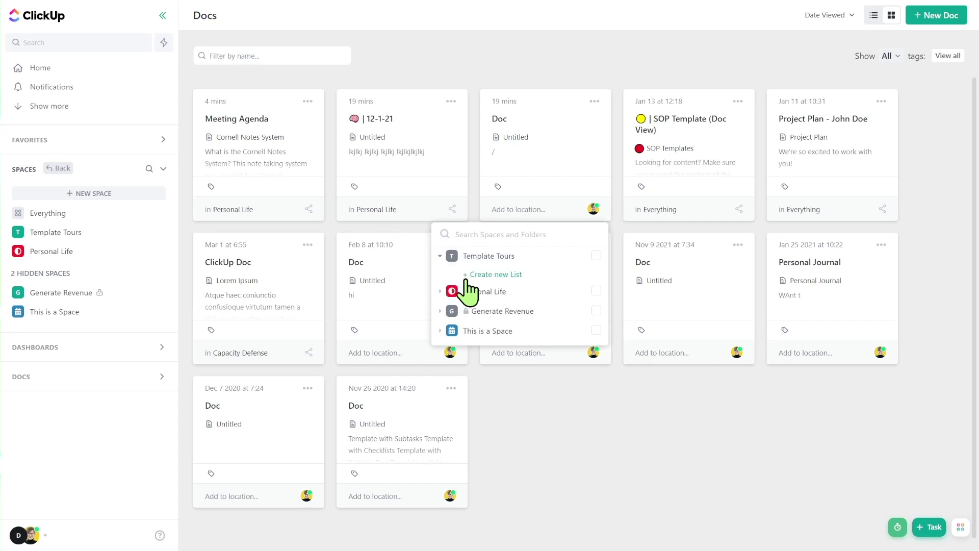
{"action": "left_click", "coordinate": [493, 294]}
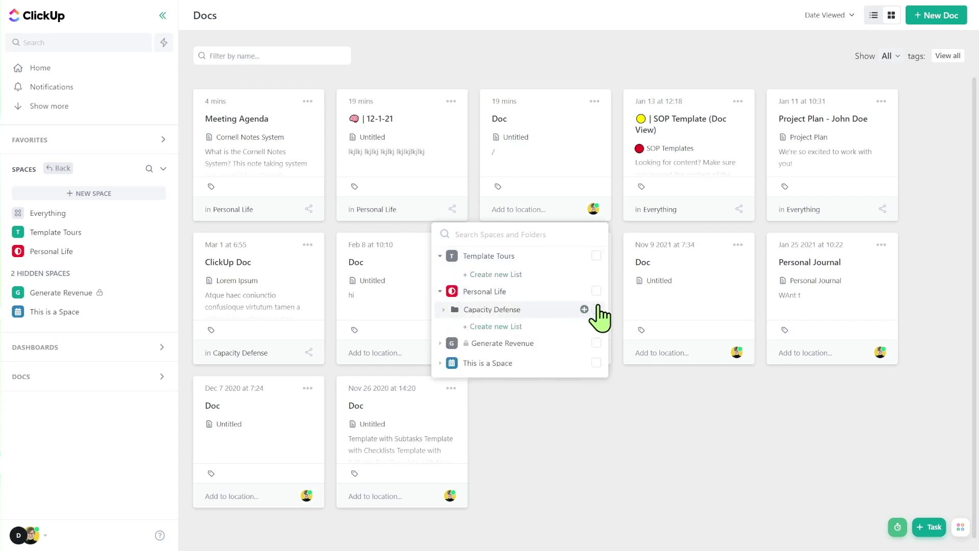
{"action": "left_click", "coordinate": [619, 408]}
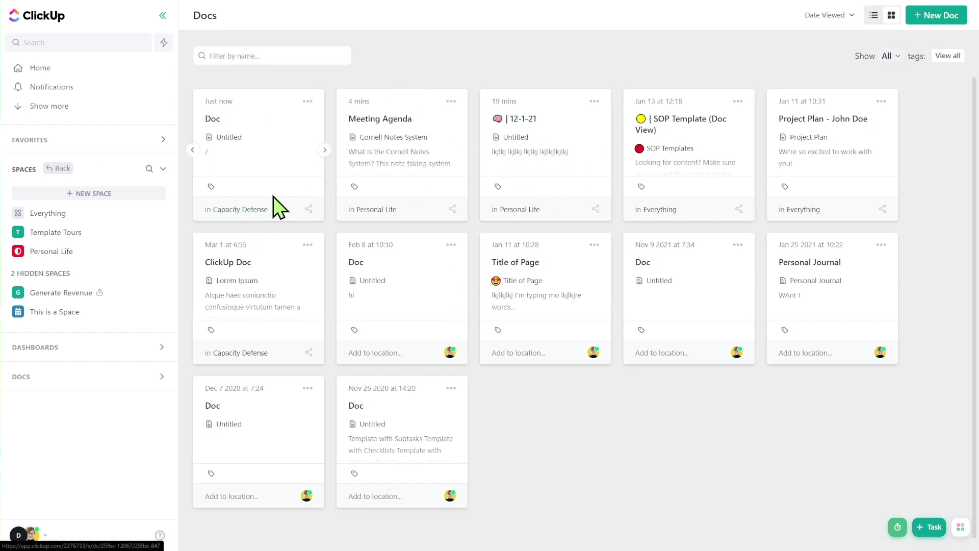
Step: Create an "agendas" tag on the Meeting Agenda doc and apply the same tag to the Title of Page doc
{"action": "left_click", "coordinate": [354, 186]}
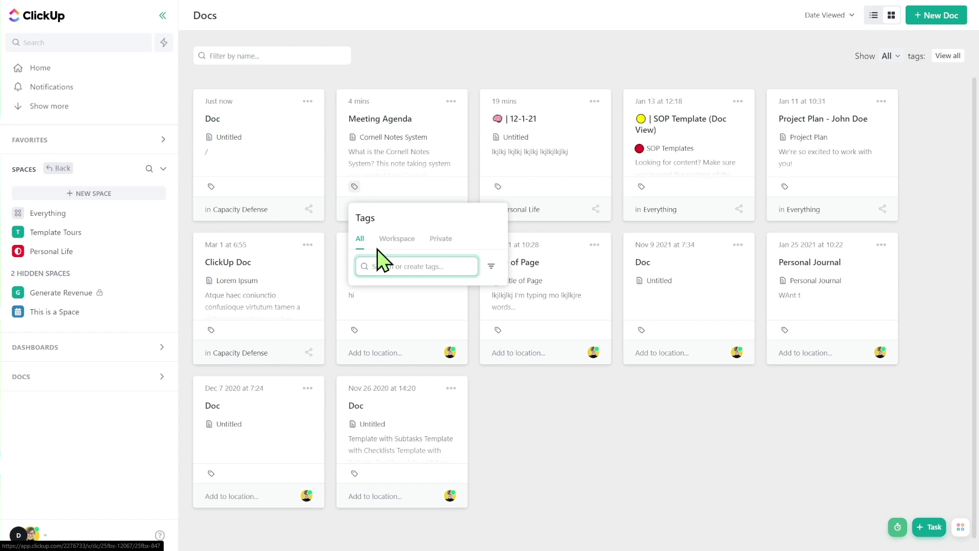
{"action": "type", "text": "agendas"}
{"action": "key", "text": "Return"}
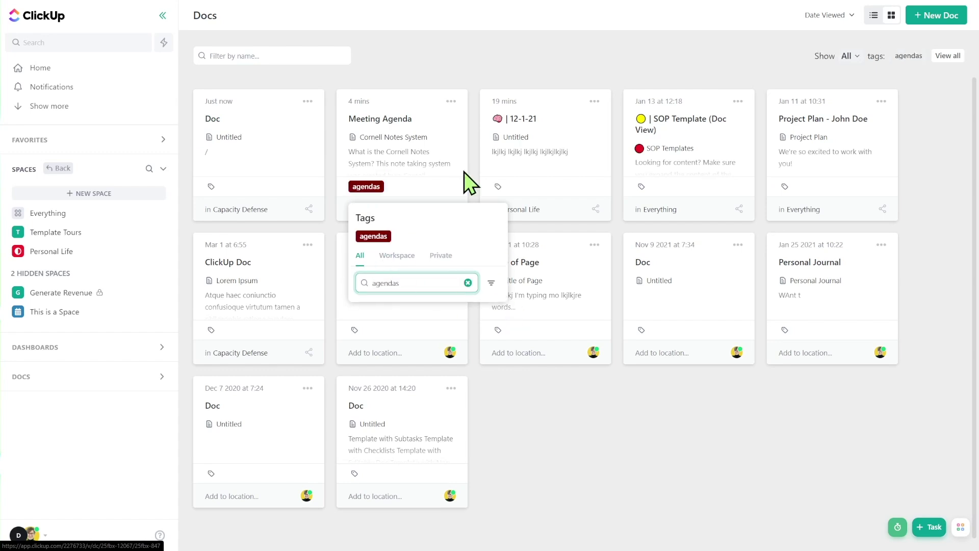
{"action": "left_click", "coordinate": [693, 399]}
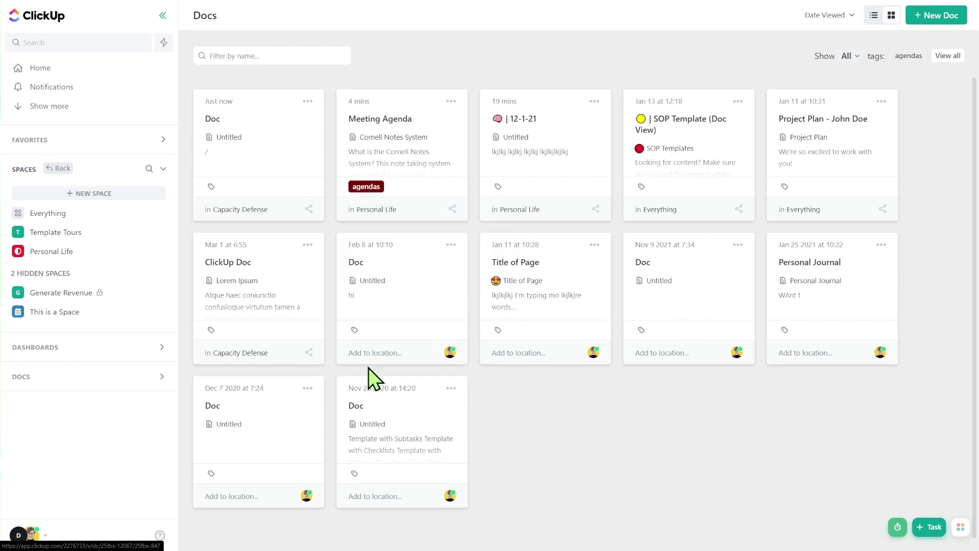
{"action": "left_click", "coordinate": [498, 330]}
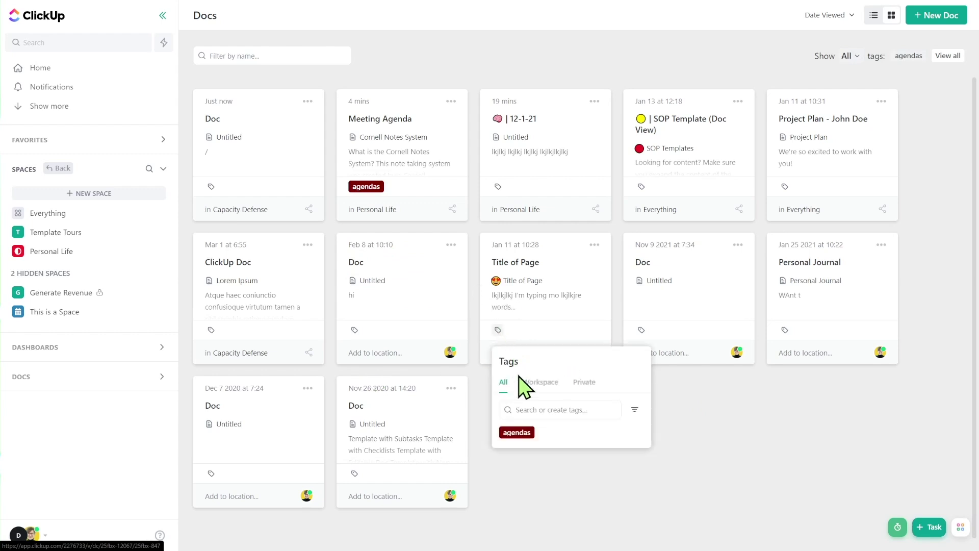
{"action": "left_click", "coordinate": [520, 435]}
{"action": "left_click", "coordinate": [719, 329]}
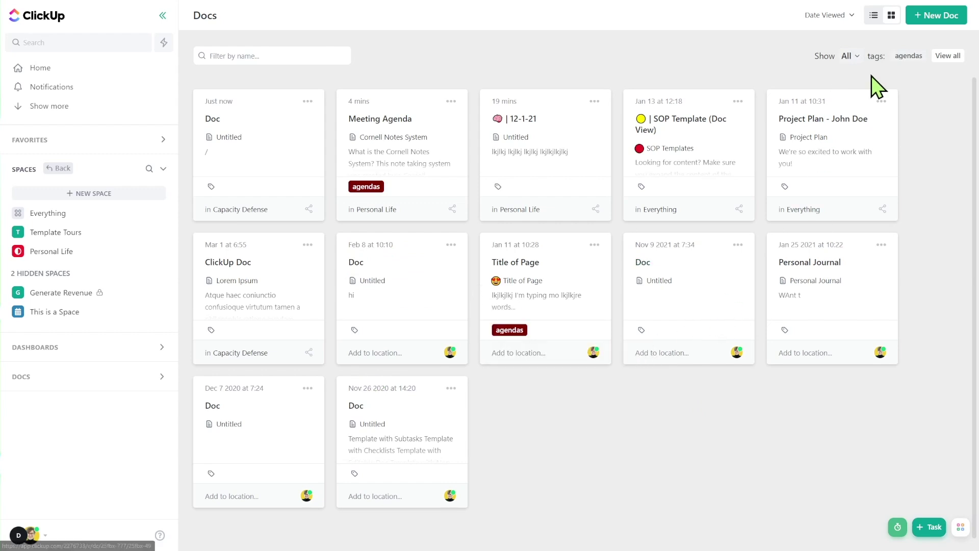
Step: Filter the docs by the agendas tag, clear the filter and view the actions available for the 12-1-21 doc
{"action": "left_click", "coordinate": [908, 57]}
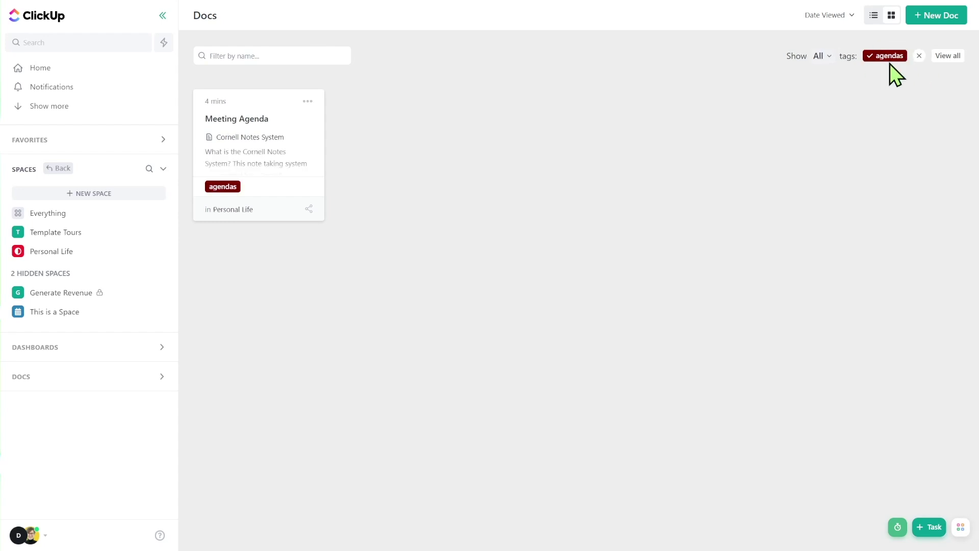
{"action": "left_click", "coordinate": [916, 56]}
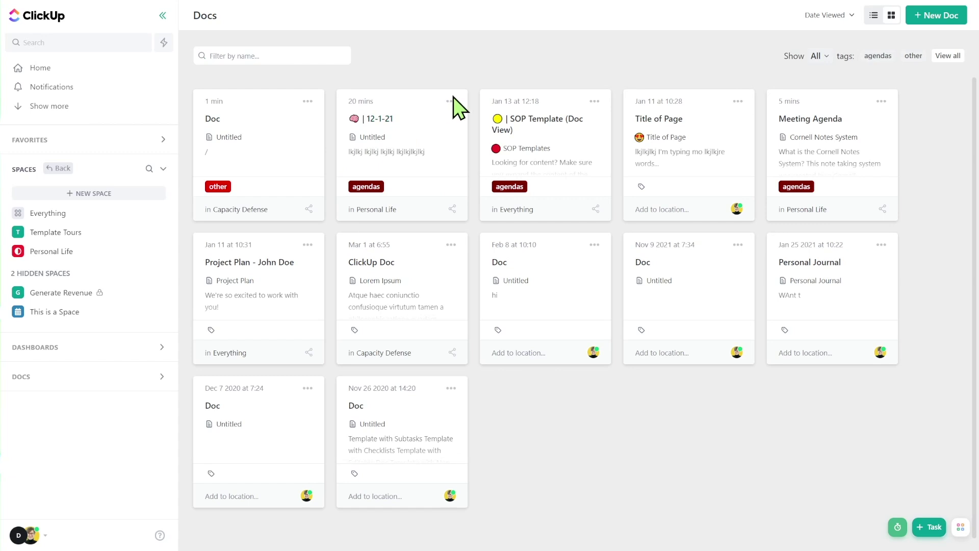
{"action": "left_click", "coordinate": [451, 101]}
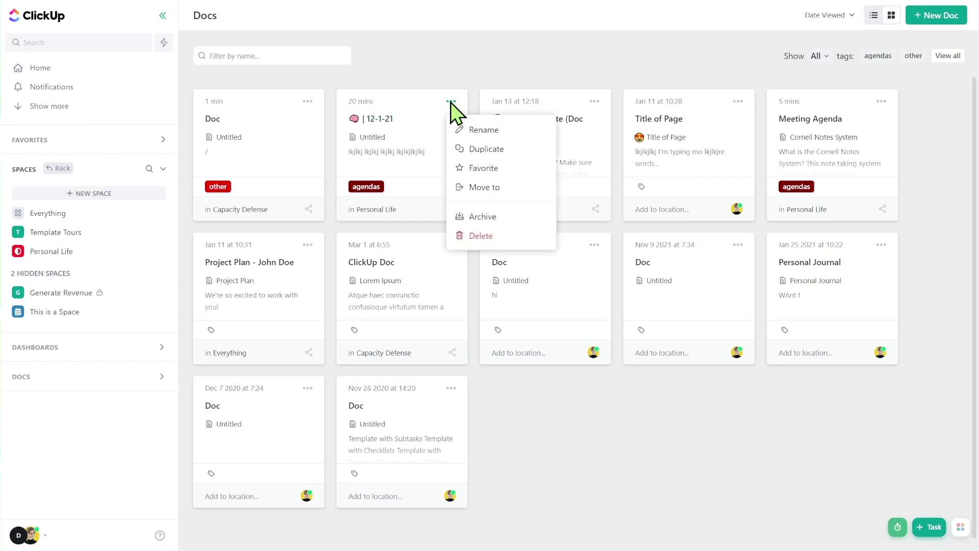
{"action": "left_click", "coordinate": [450, 102]}
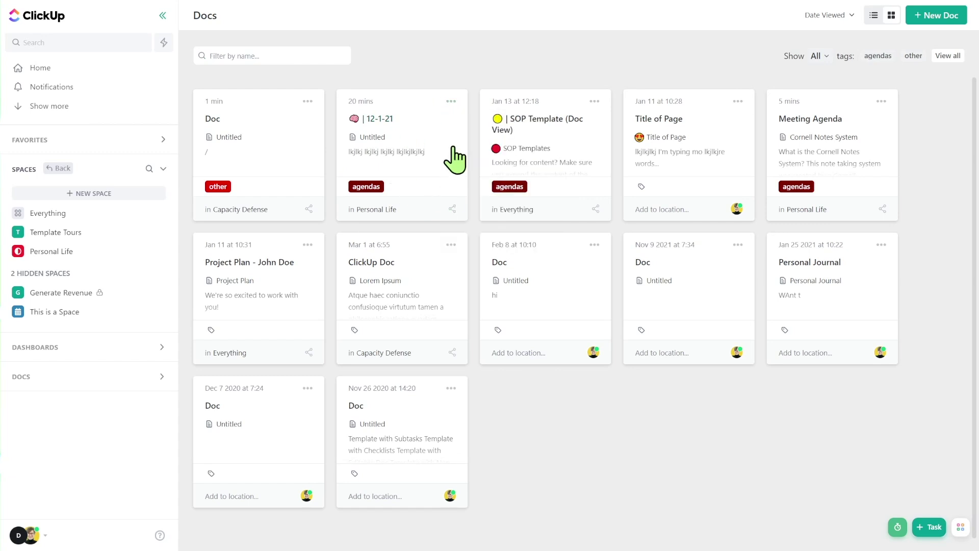
Step: Make the 12-1-21 doc public, return it to private and view the people it is shared with
{"action": "left_click", "coordinate": [454, 210]}
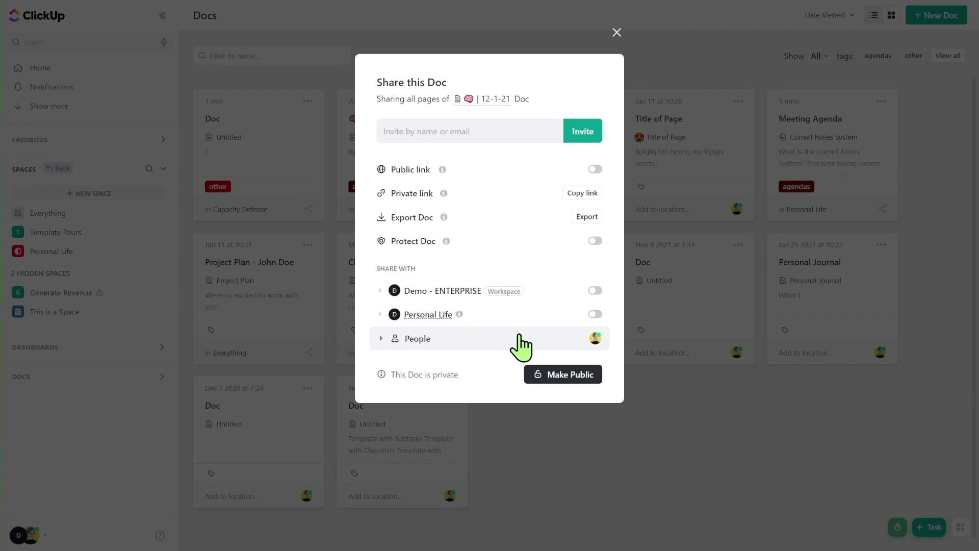
{"action": "left_click", "coordinate": [559, 375]}
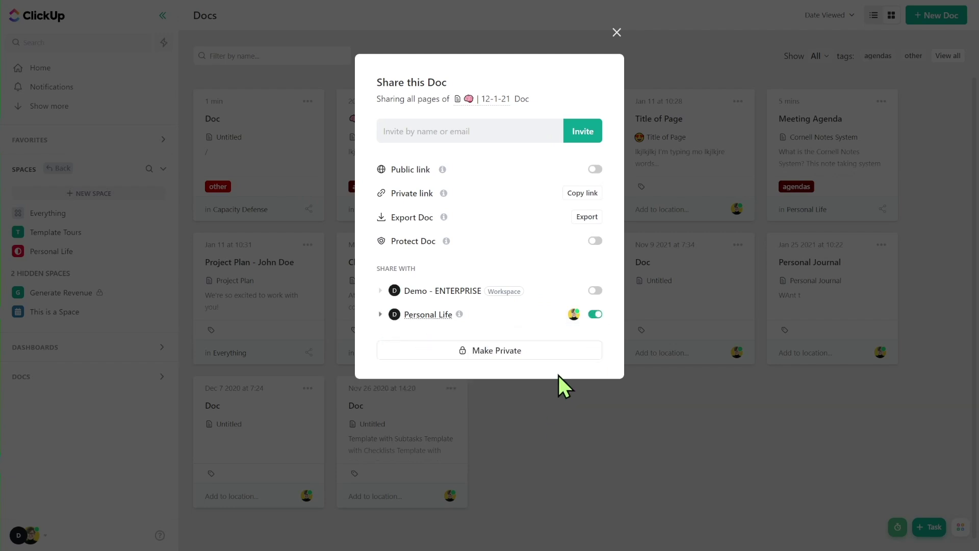
{"action": "left_click", "coordinate": [533, 357]}
{"action": "left_click", "coordinate": [531, 339]}
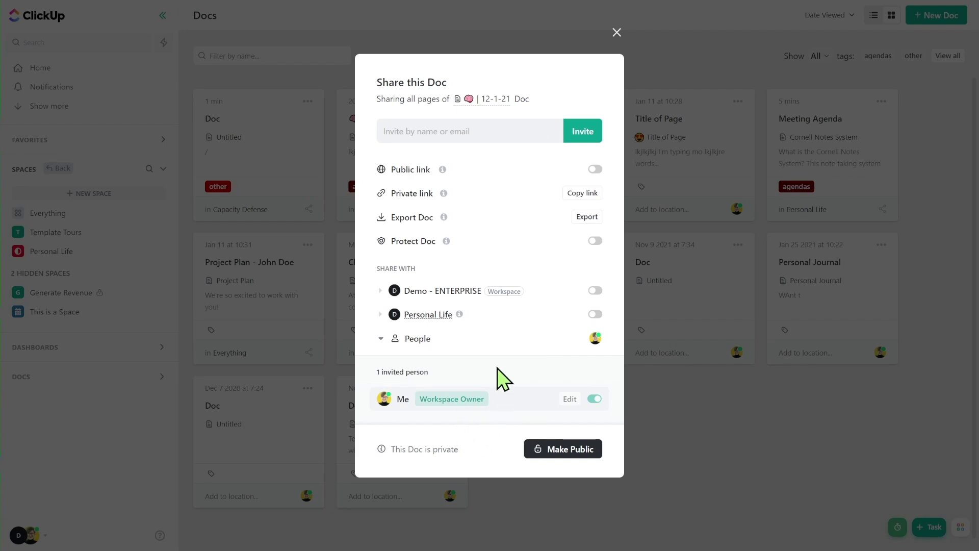
{"action": "left_click", "coordinate": [726, 432]}
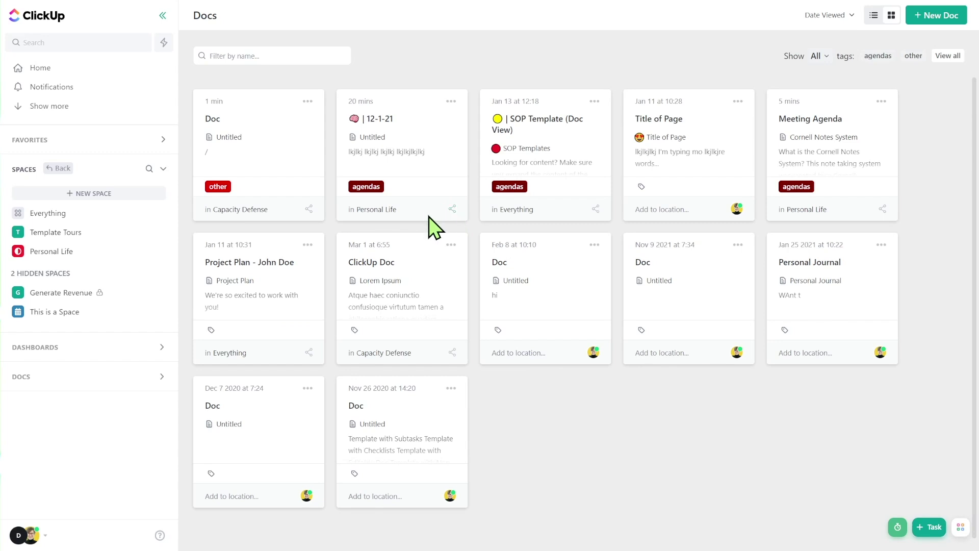
Step: Add a new page titled "Secret Page" to the 12-1-21 doc
{"action": "left_click", "coordinate": [390, 220]}
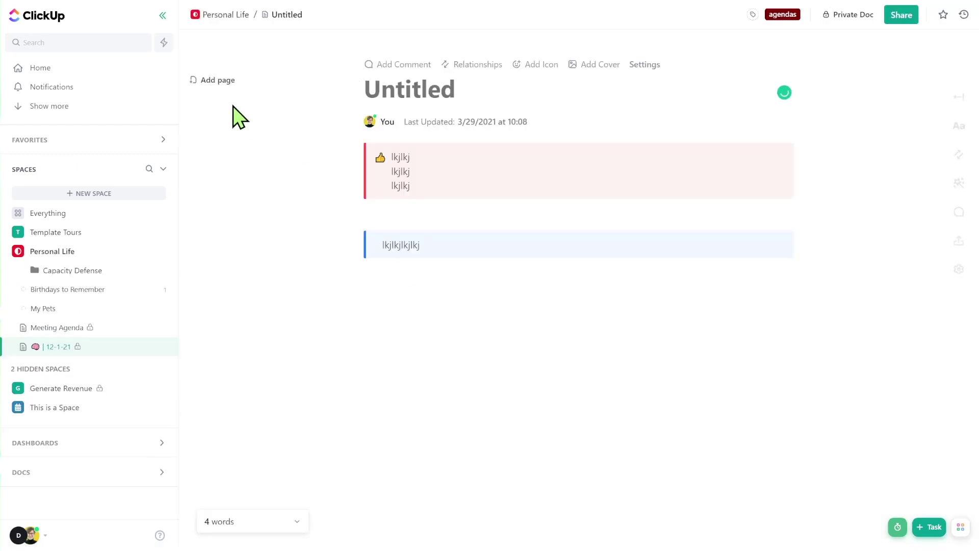
{"action": "left_click", "coordinate": [220, 80]}
{"action": "left_click", "coordinate": [224, 95]}
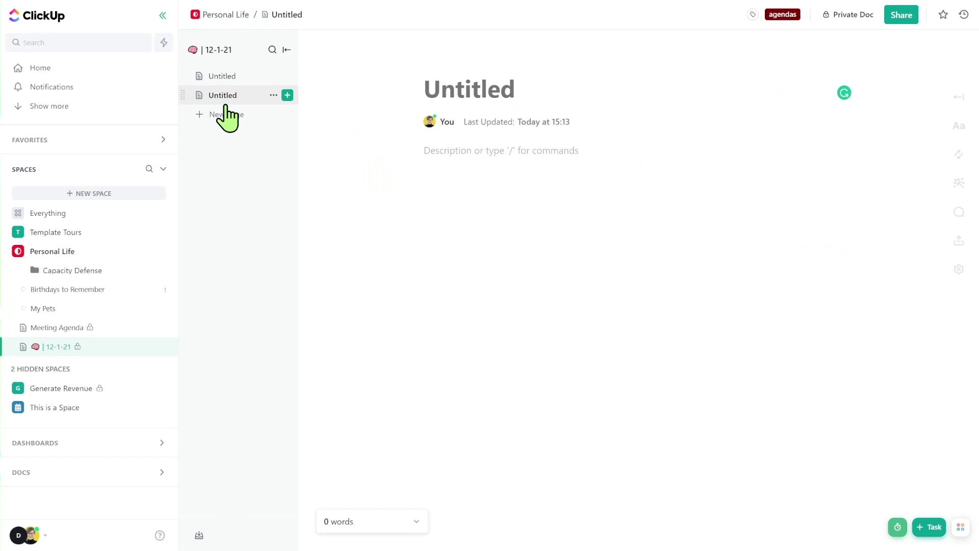
{"action": "type", "text": "Secret Page"}
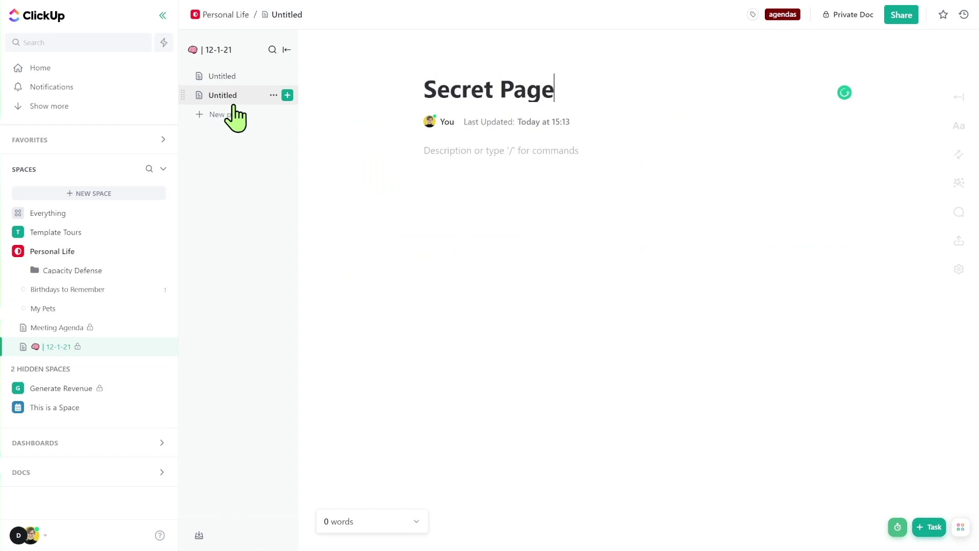
Step: Review the sharing options for the Secret Page and for the whole doc
{"action": "left_click", "coordinate": [274, 95]}
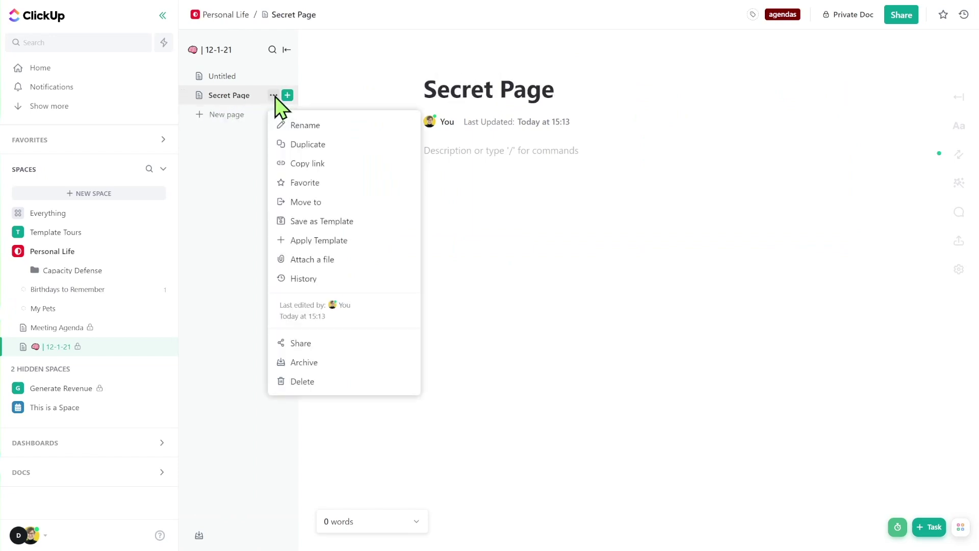
{"action": "left_click", "coordinate": [322, 343]}
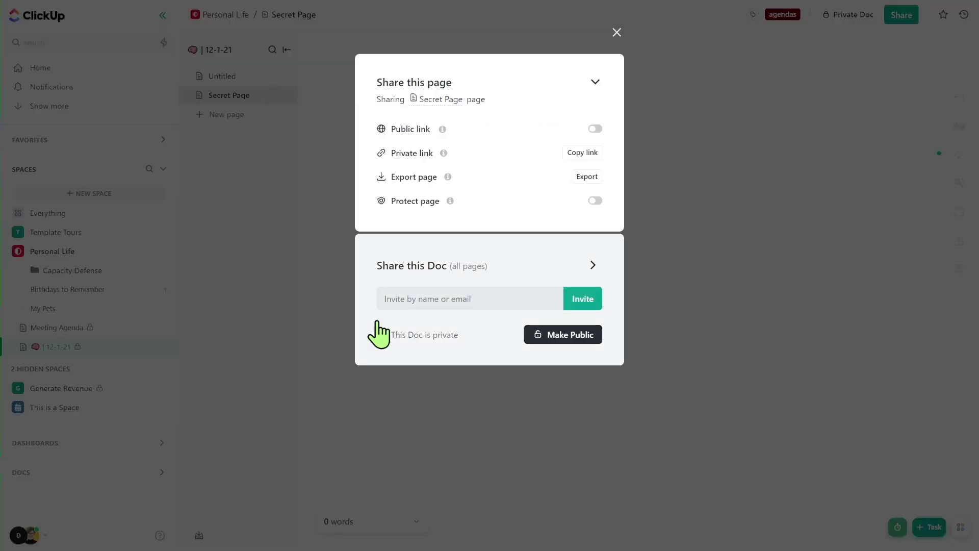
{"action": "left_click_drag", "start_coordinate": [503, 267], "coordinate": [372, 278]}
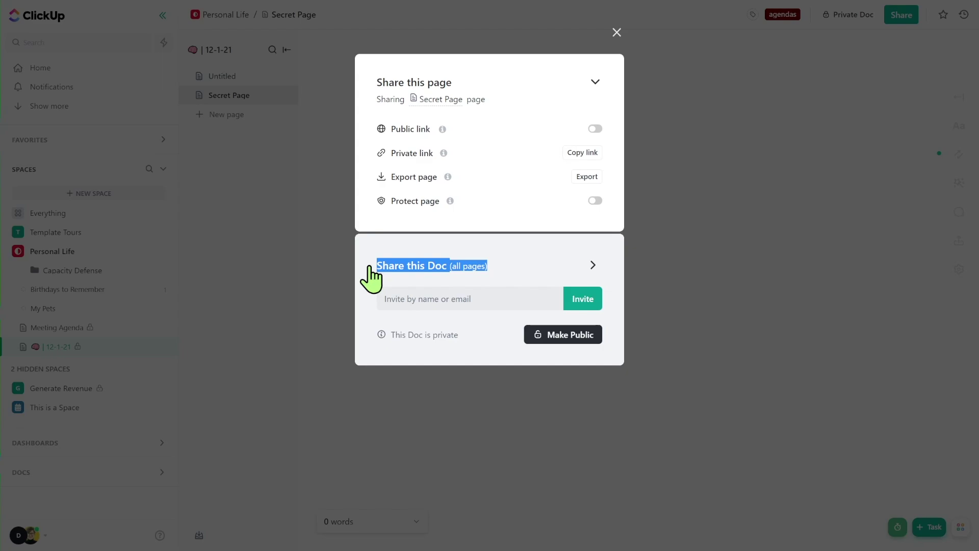
{"action": "left_click", "coordinate": [265, 115]}
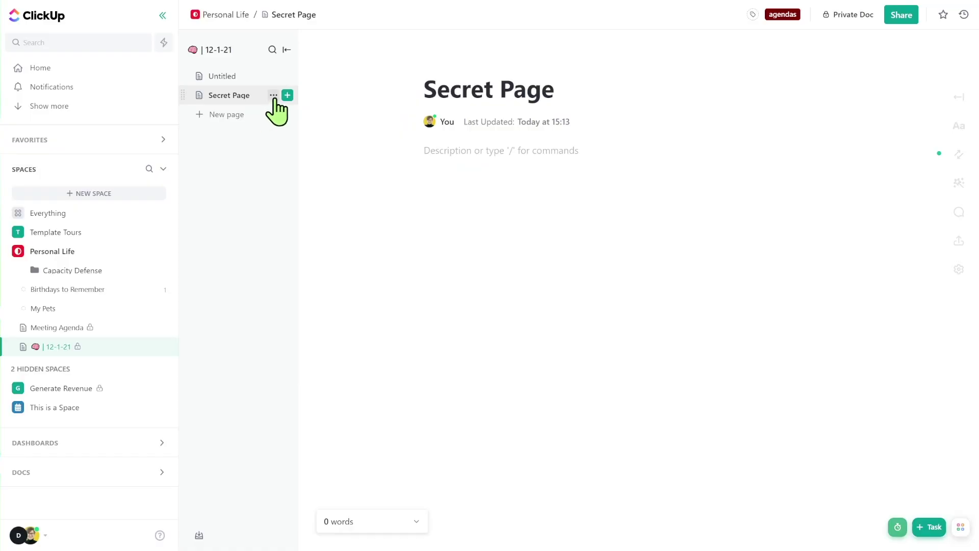
Step: View the move dialog for the Secret Page and close it without choosing a destination
{"action": "left_click", "coordinate": [274, 95]}
{"action": "left_click", "coordinate": [309, 203]}
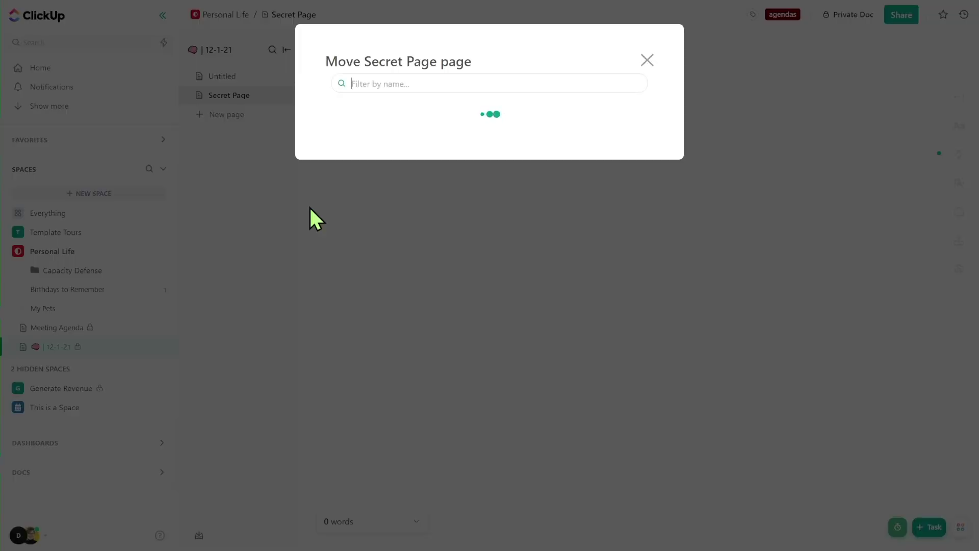
{"action": "left_click", "coordinate": [267, 189]}
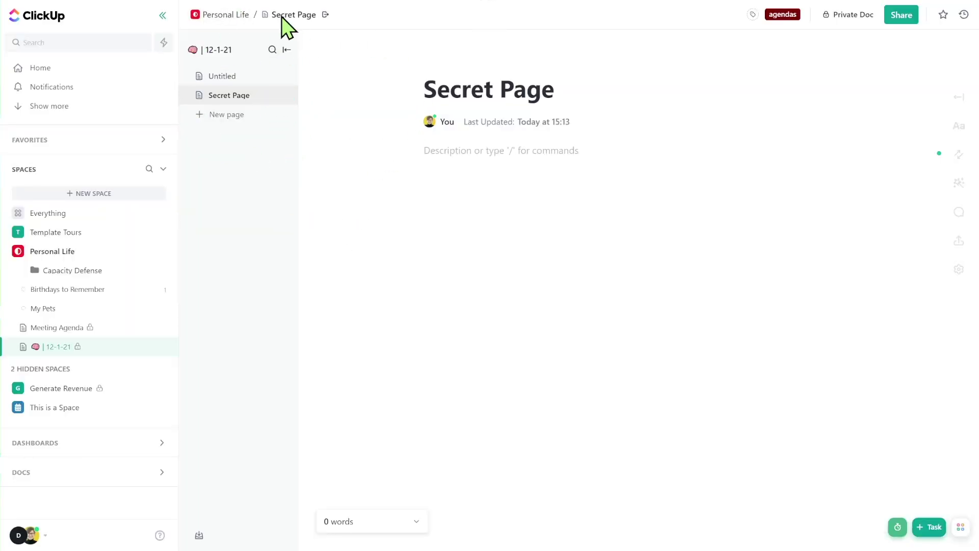